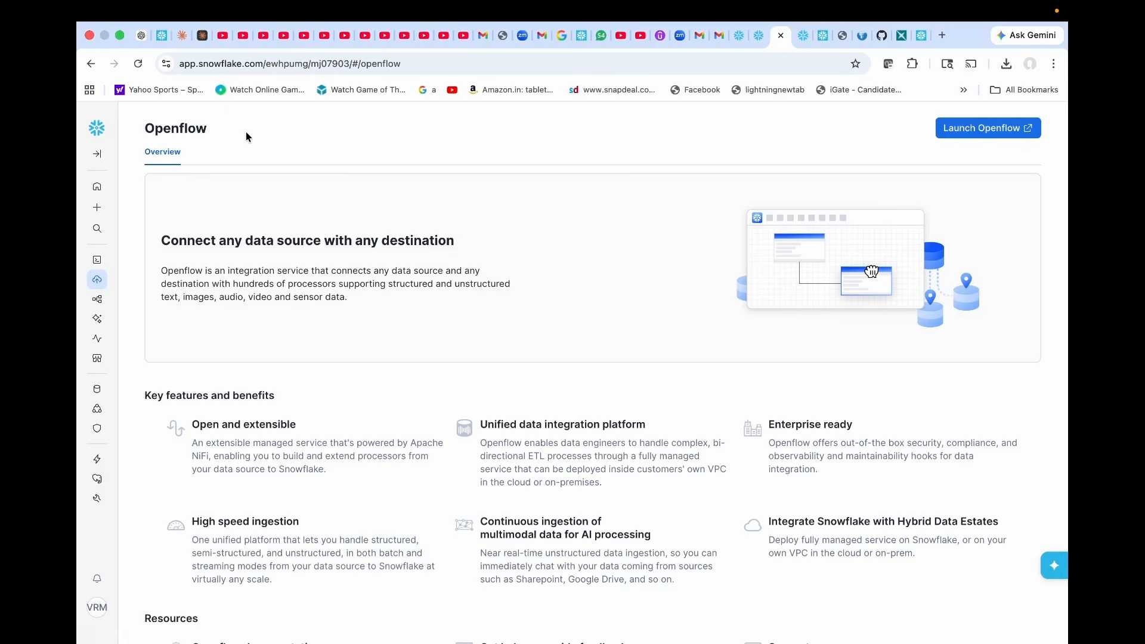
Launch Openflow and view its existing runtimes and deployments.
mouse_move(96, 260)
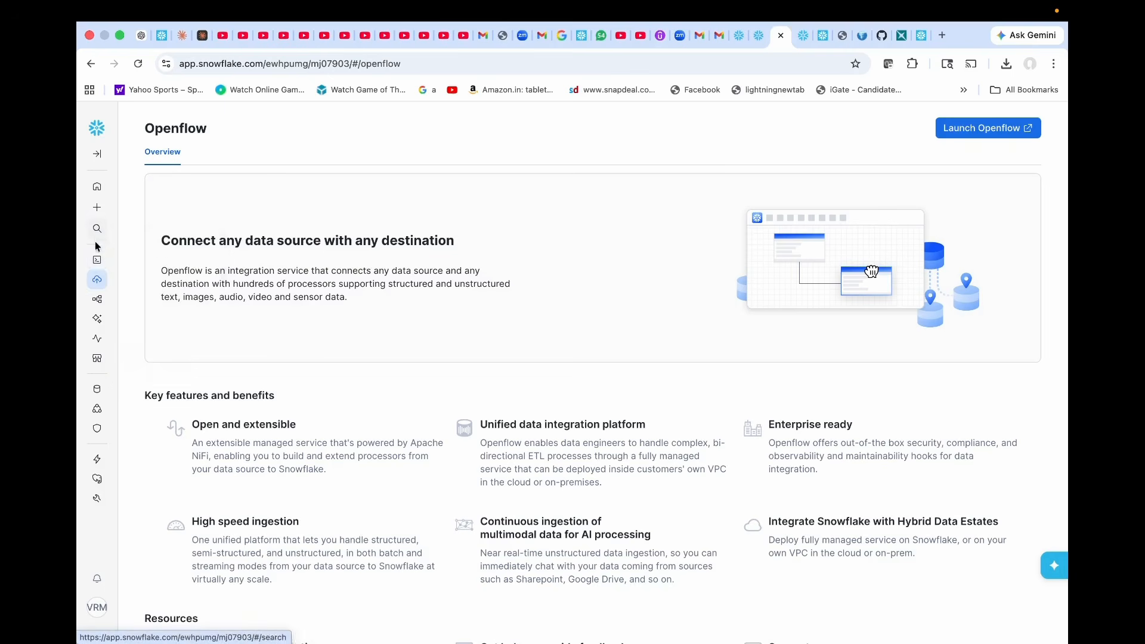
mouse_move(99, 280)
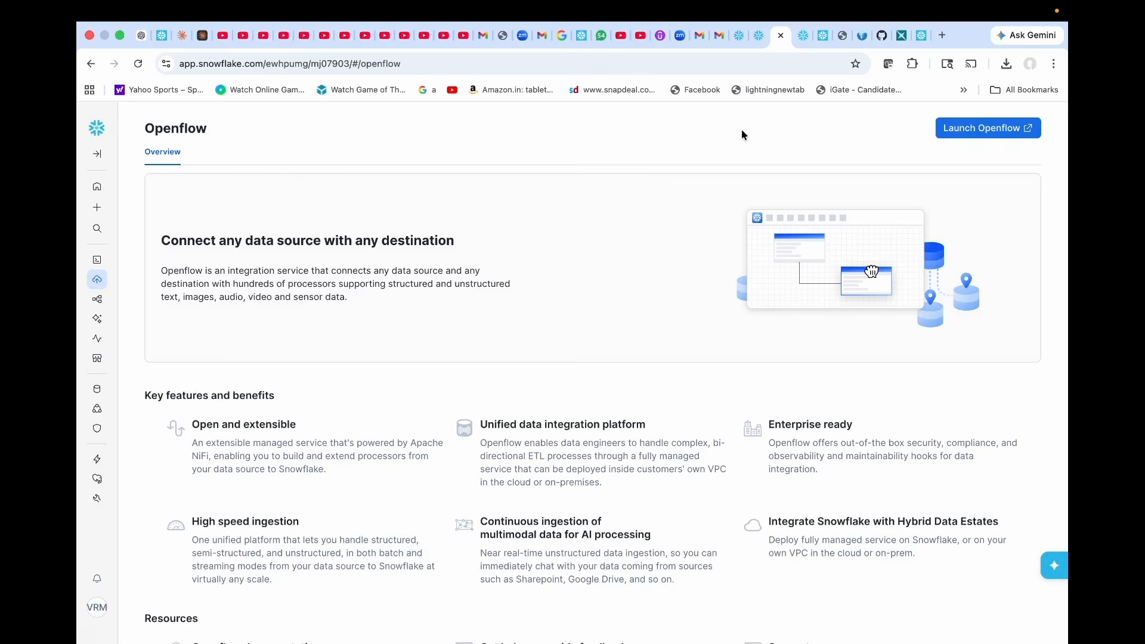
left_click(964, 128)
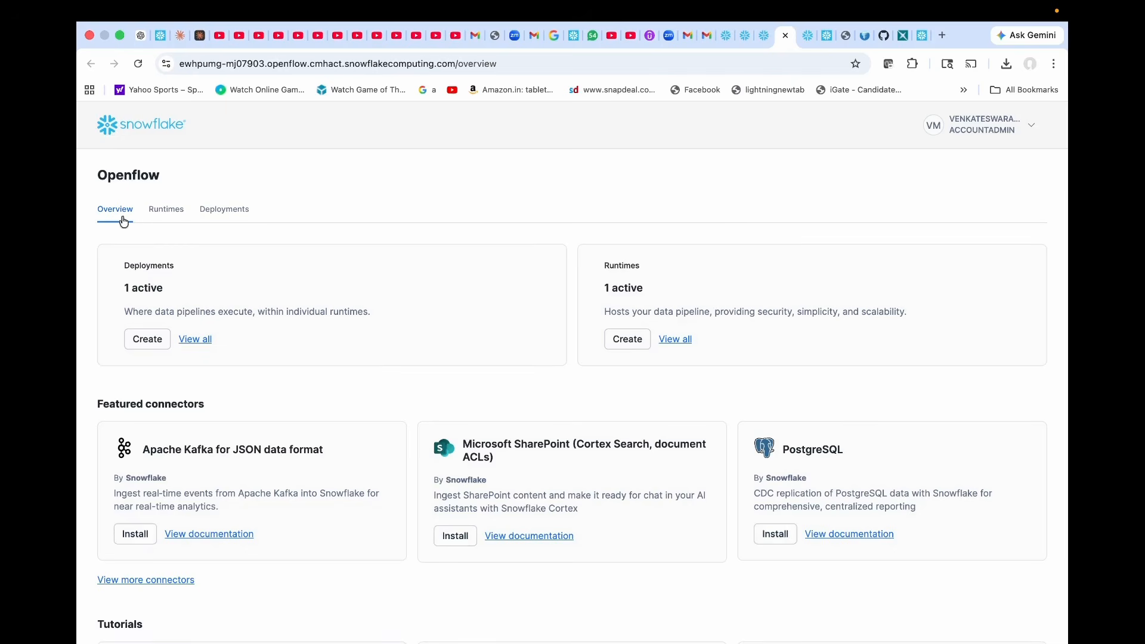
left_click(169, 216)
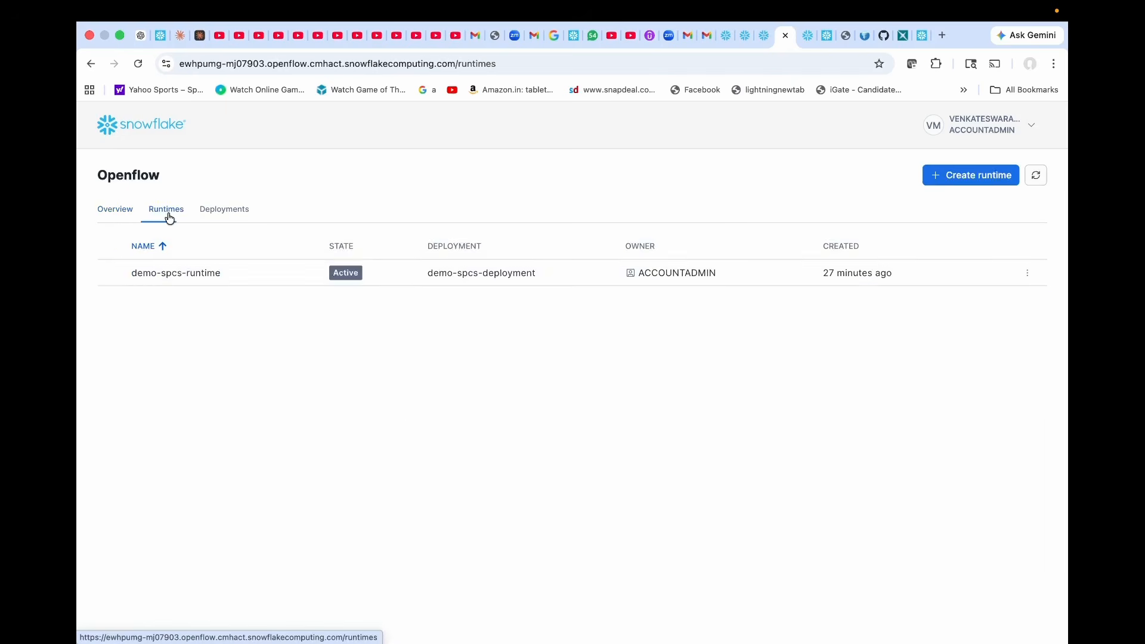
left_click(234, 214)
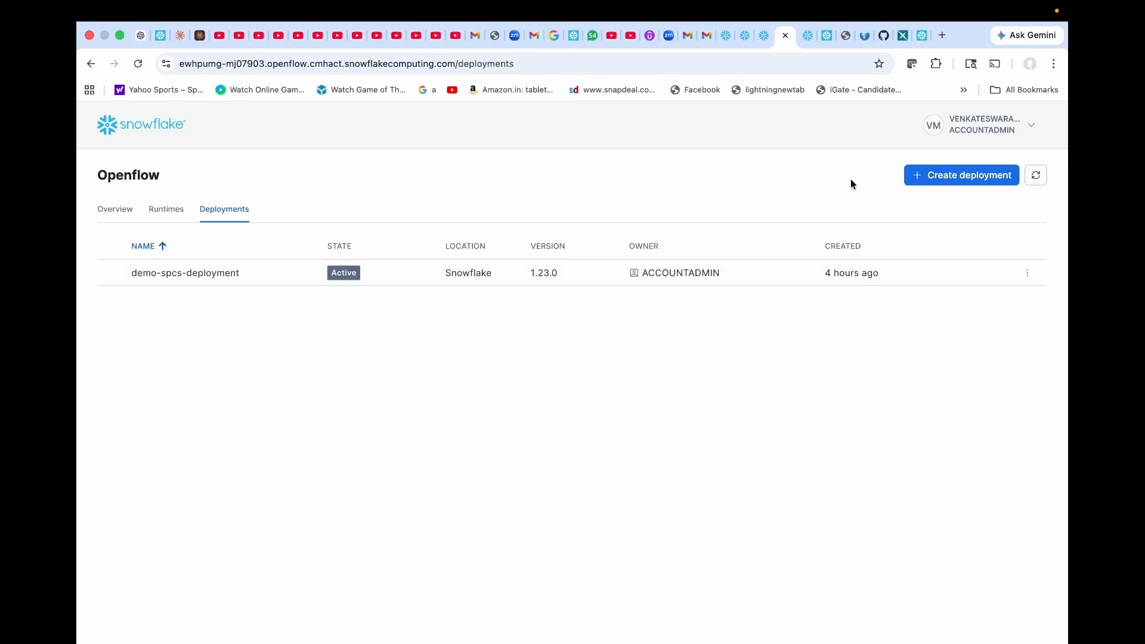
Review the prerequisites and location options for creating a deployment, and leave the wizard without creating one.
left_click(942, 175)
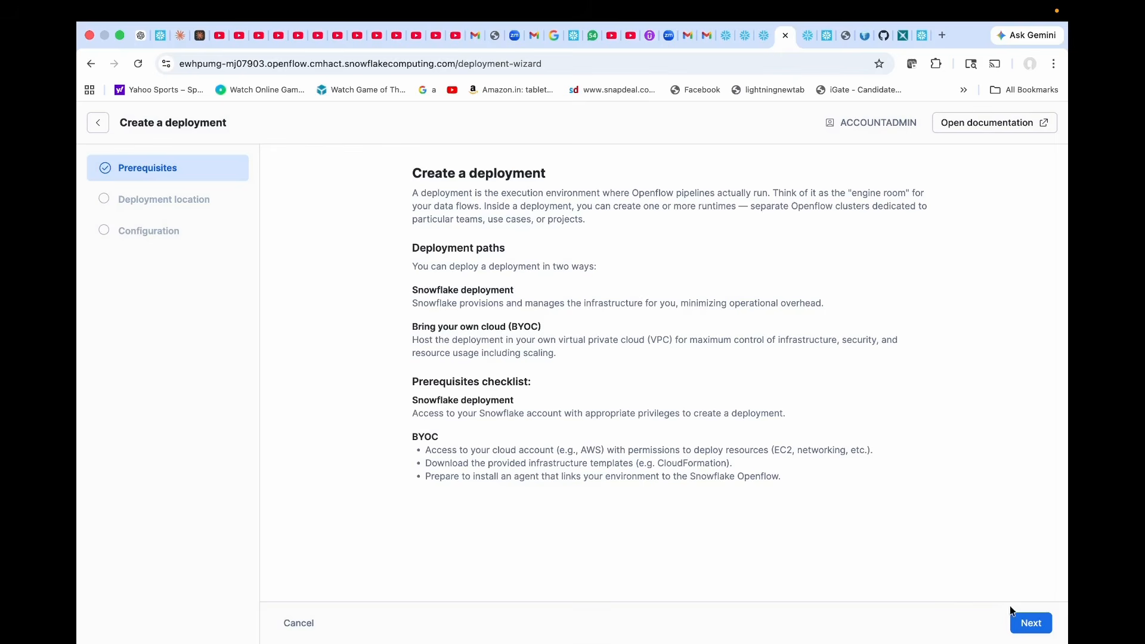
left_click(1030, 623)
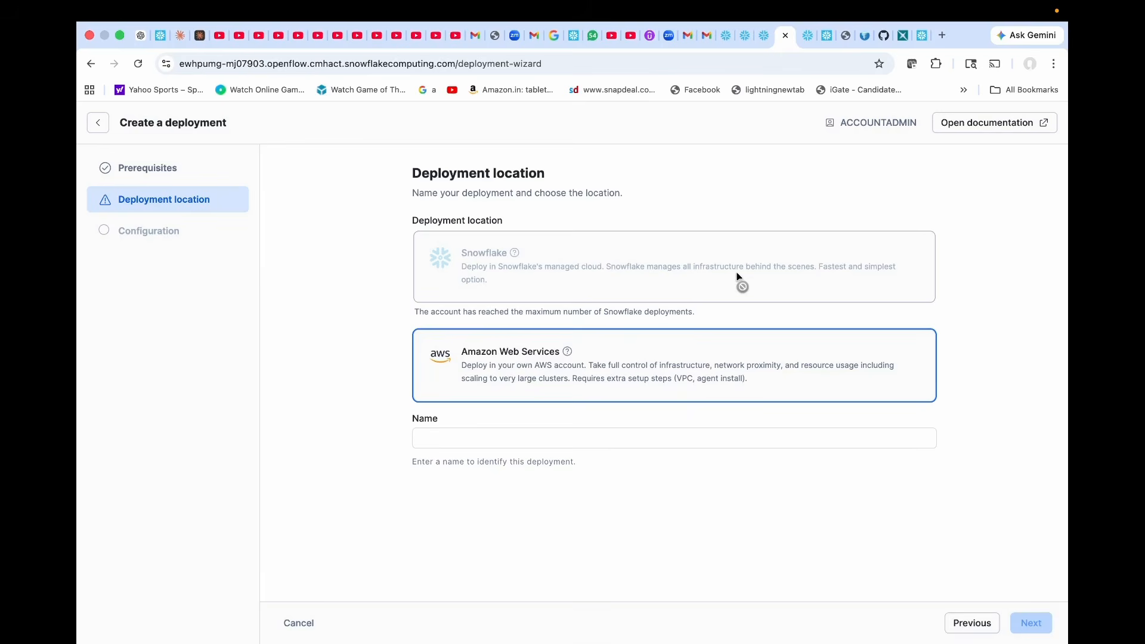
left_click(970, 623)
mouse_move(365, 582)
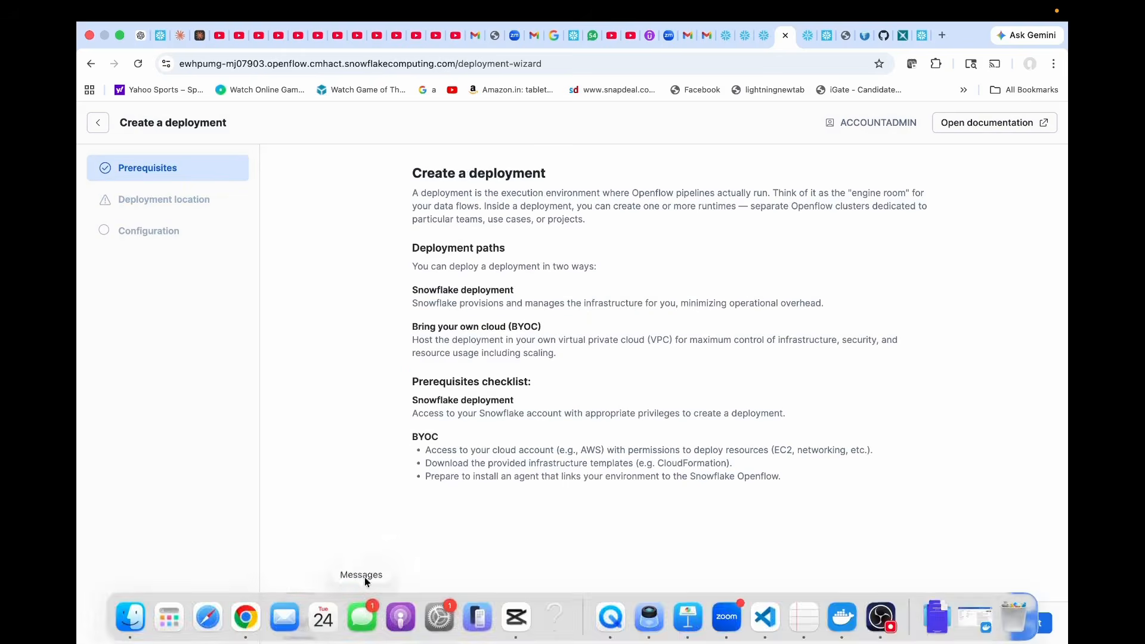
left_click(295, 622)
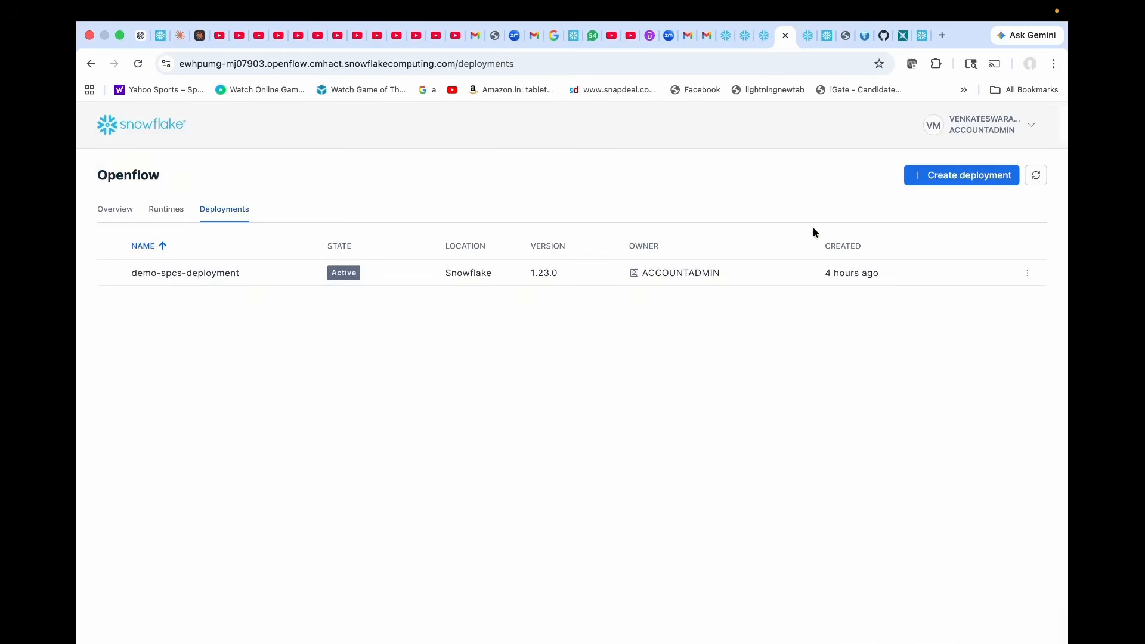
Open the runtime creation form and review its deployment, runtime name, node type and node count settings.
left_click(161, 214)
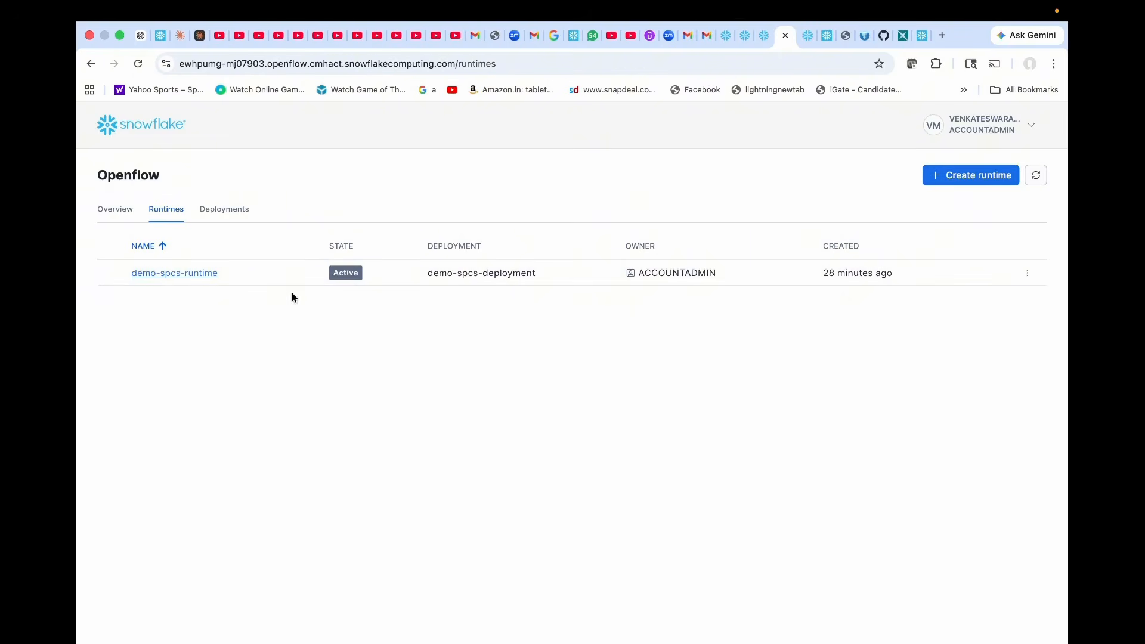
left_click(956, 183)
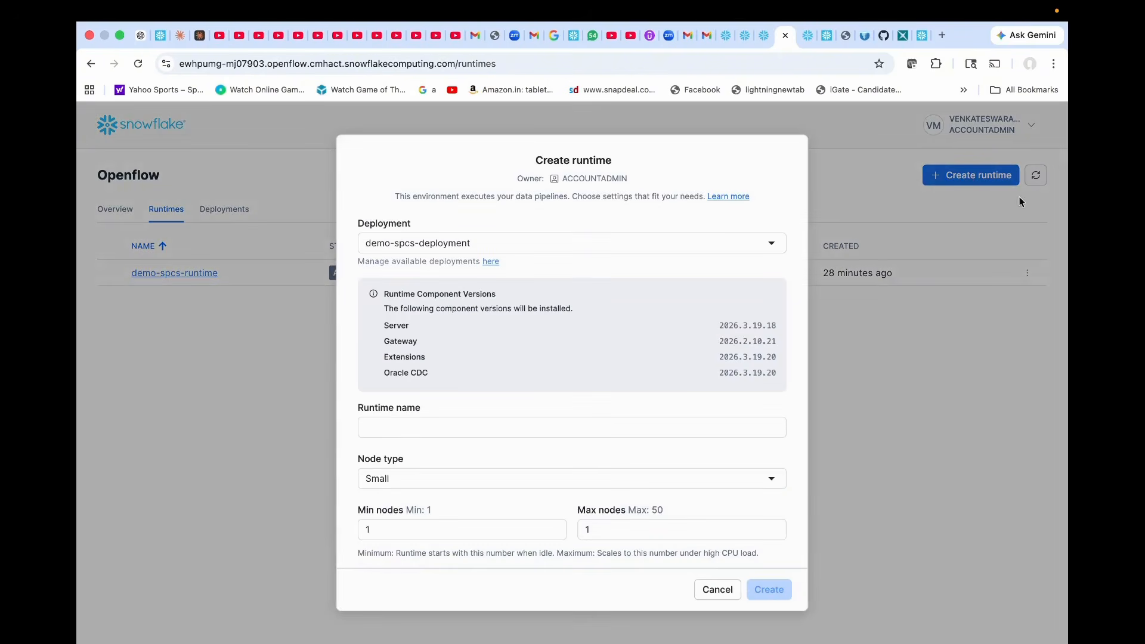
left_click(563, 241)
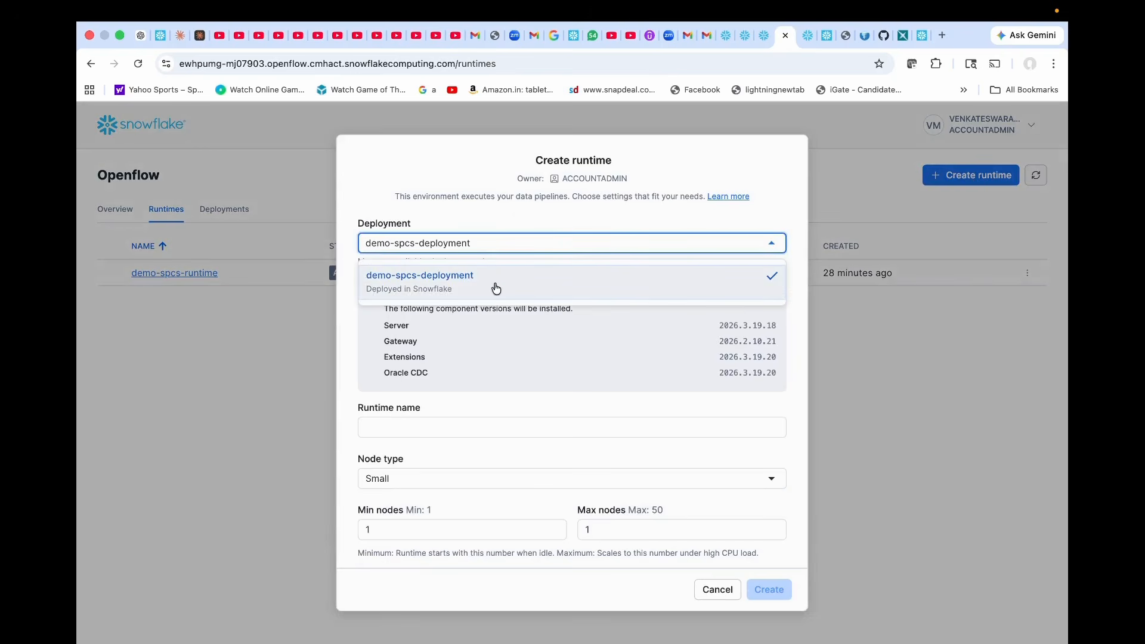
left_click(502, 214)
scroll(505, 358, "down", 5)
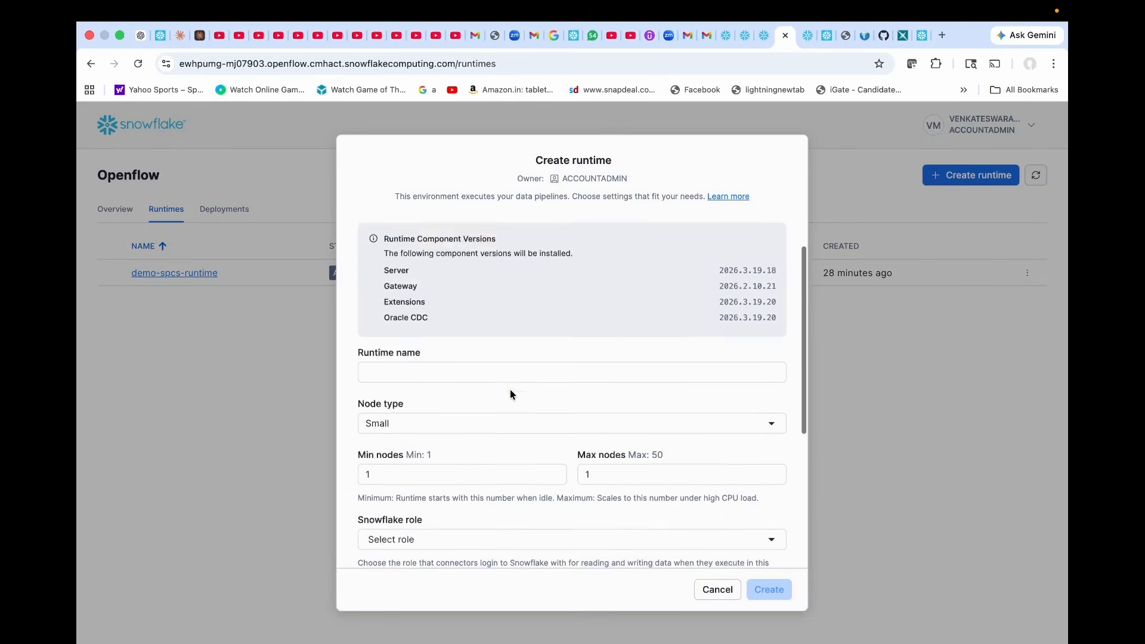
left_click(451, 263)
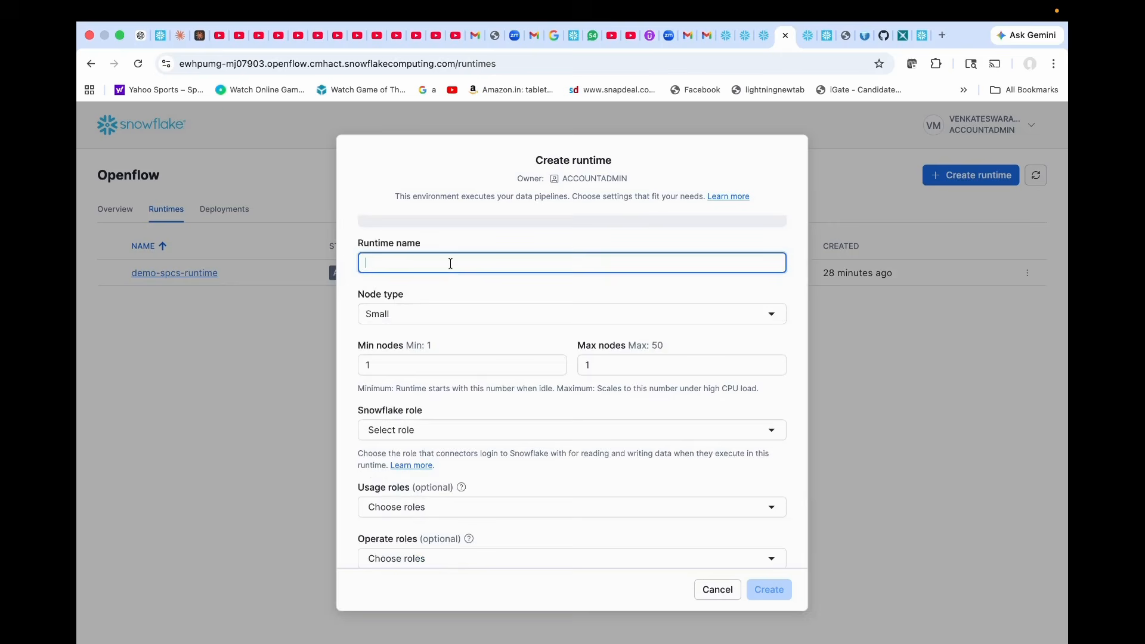
left_click(429, 316)
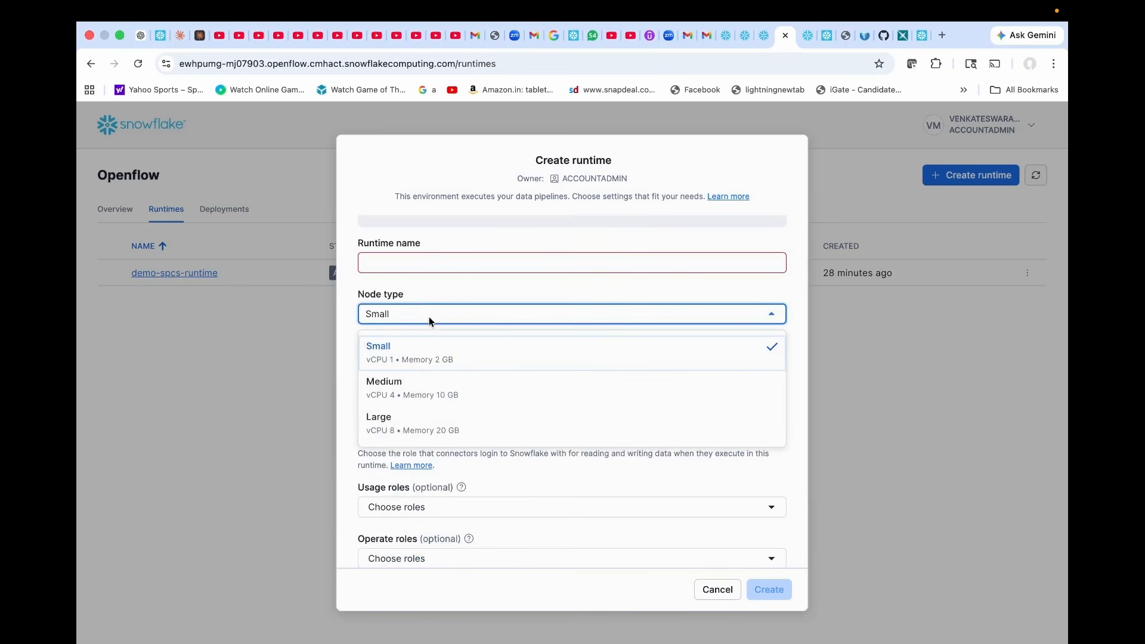
left_click(443, 298)
scroll(446, 289, "down", 2)
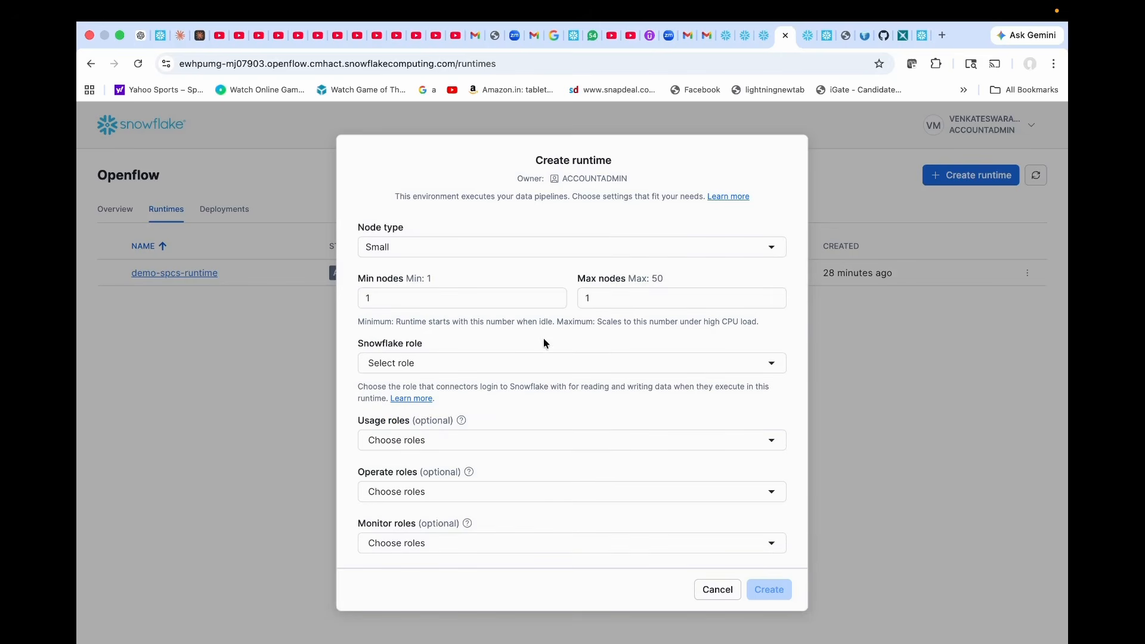
Choose OPENFLOW_ADMIN as the new runtime's Snowflake role, review the remaining optional settings, and cancel the runtime creation.
left_click(517, 370)
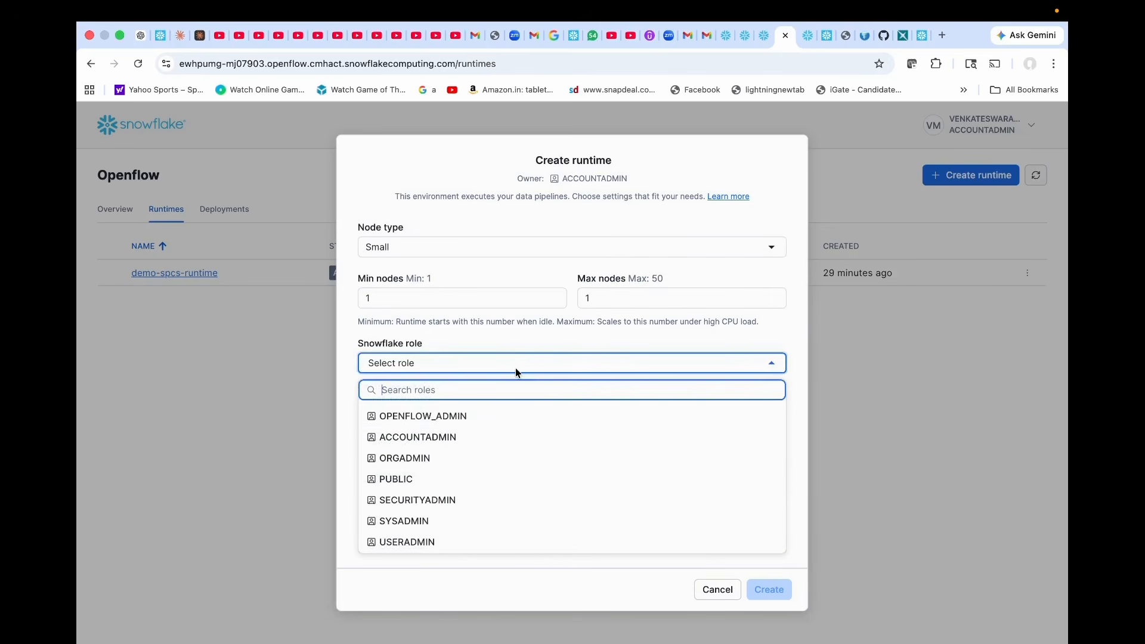
left_click(484, 416)
scroll(505, 335, "down", 2)
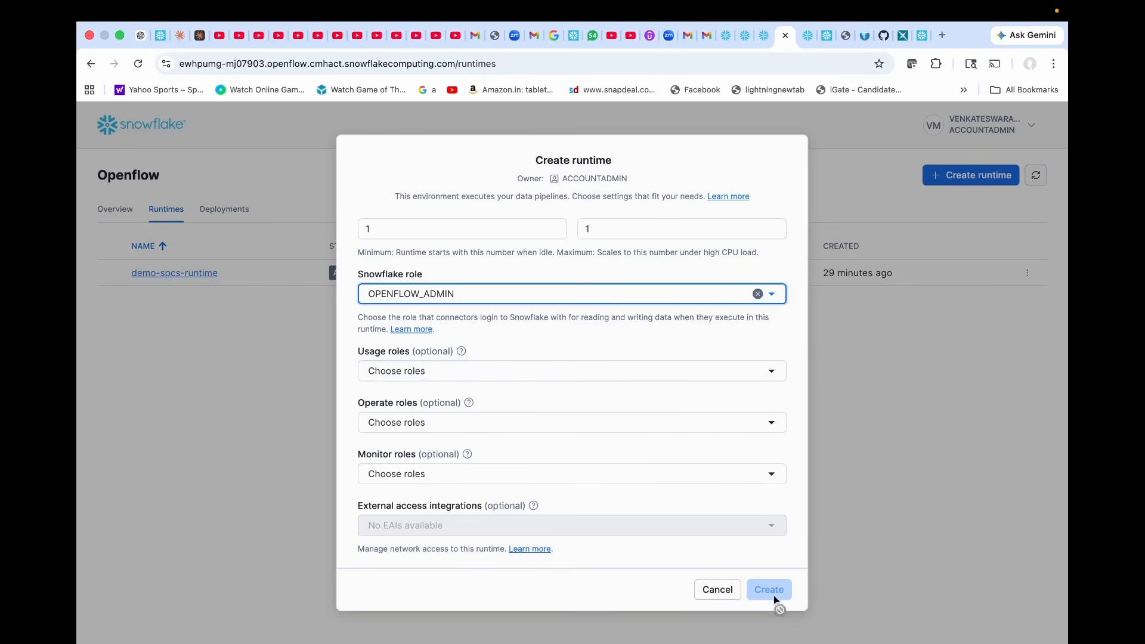
left_click(717, 591)
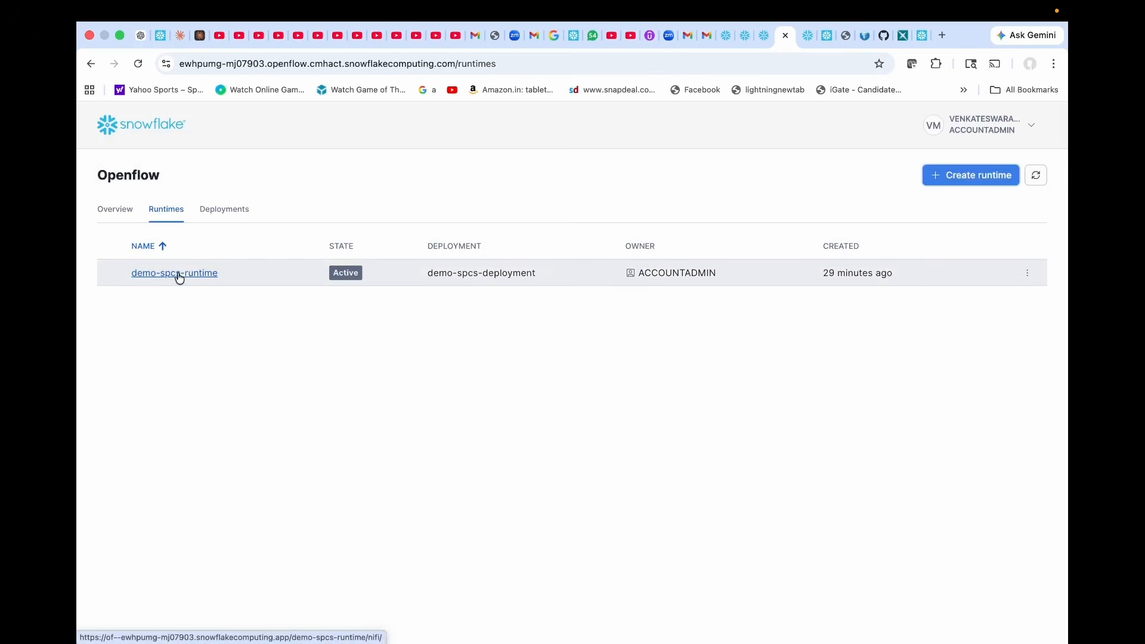
Open the demo-spcs-runtime canvas for a look and return to the main Snowflake Openflow page.
left_click(178, 275)
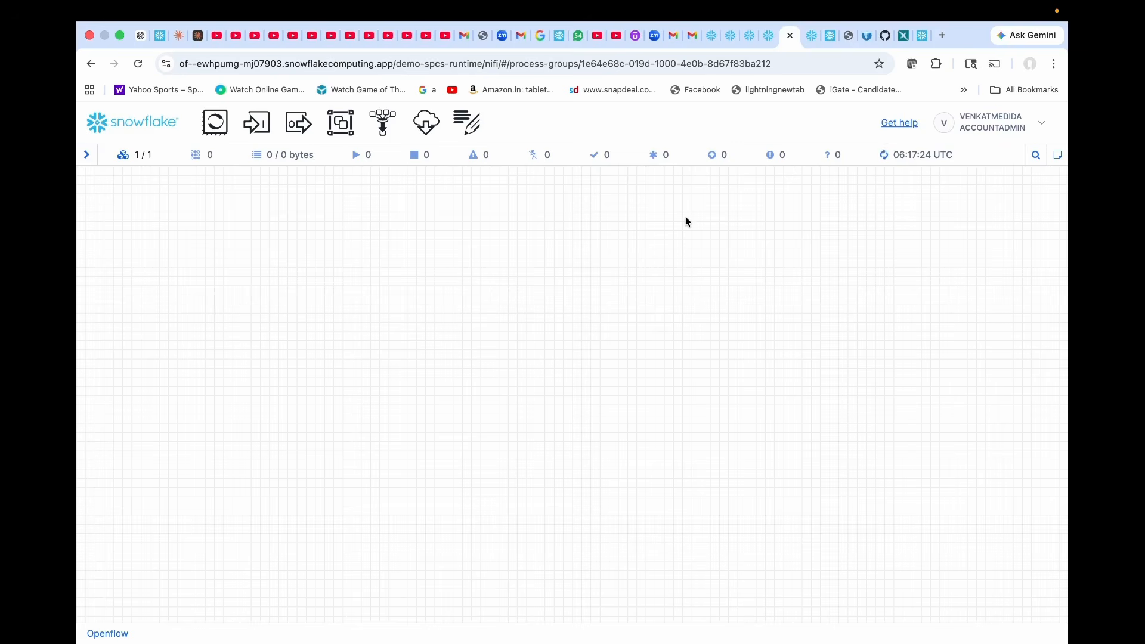
left_click(770, 37)
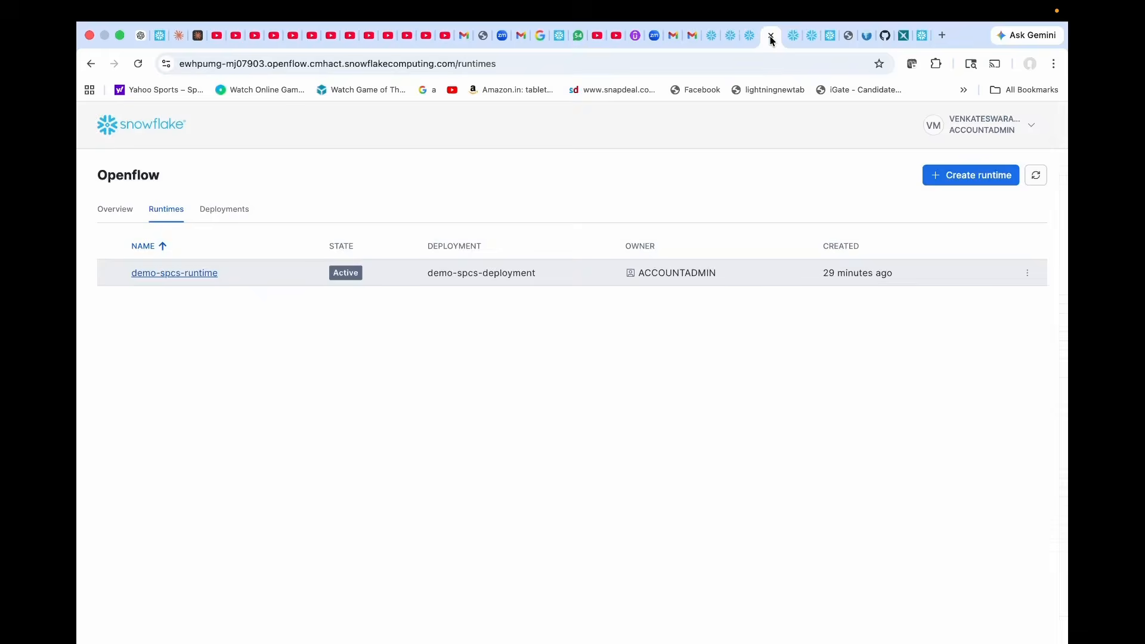
left_click(770, 37)
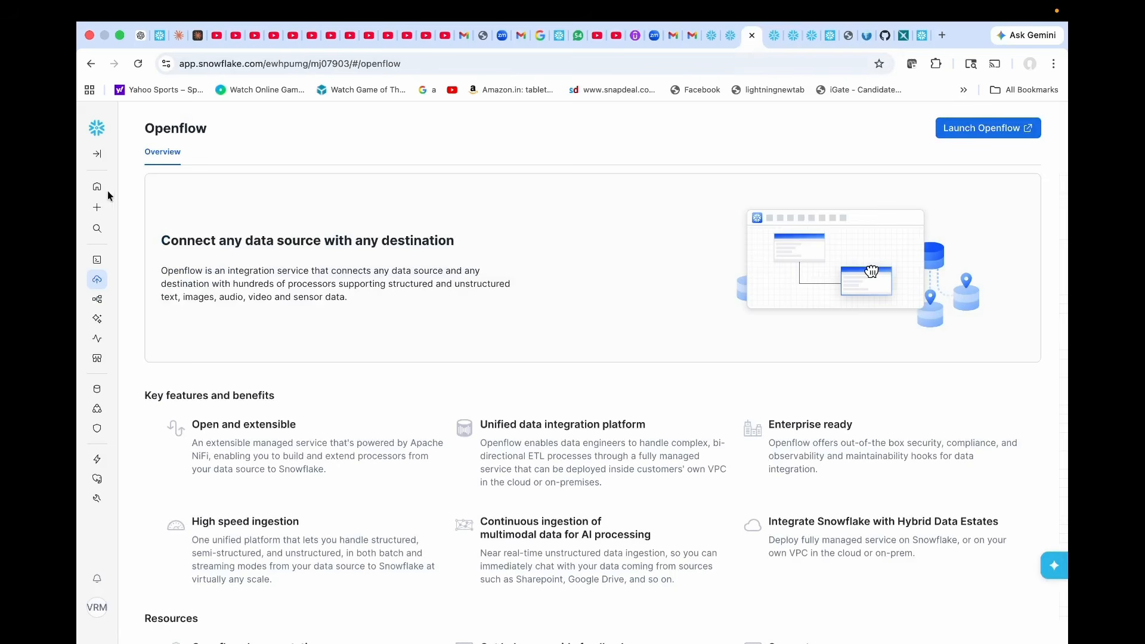
Open the openflow-setup.sql file in Workspaces and show the beginning of the script.
left_click(97, 187)
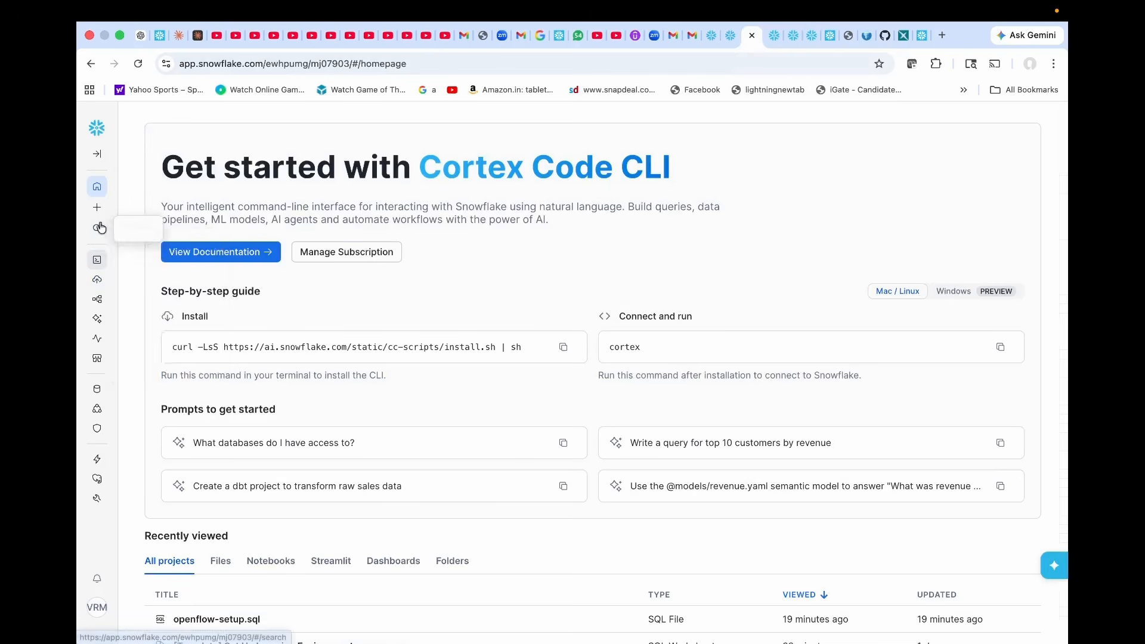
mouse_move(97, 261)
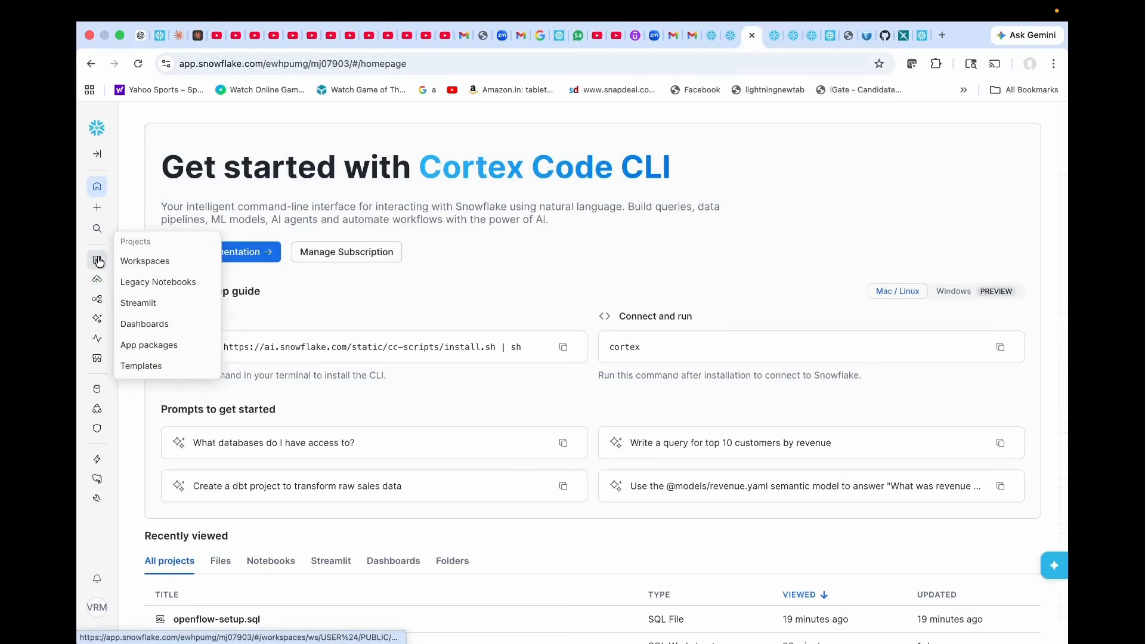
left_click(155, 266)
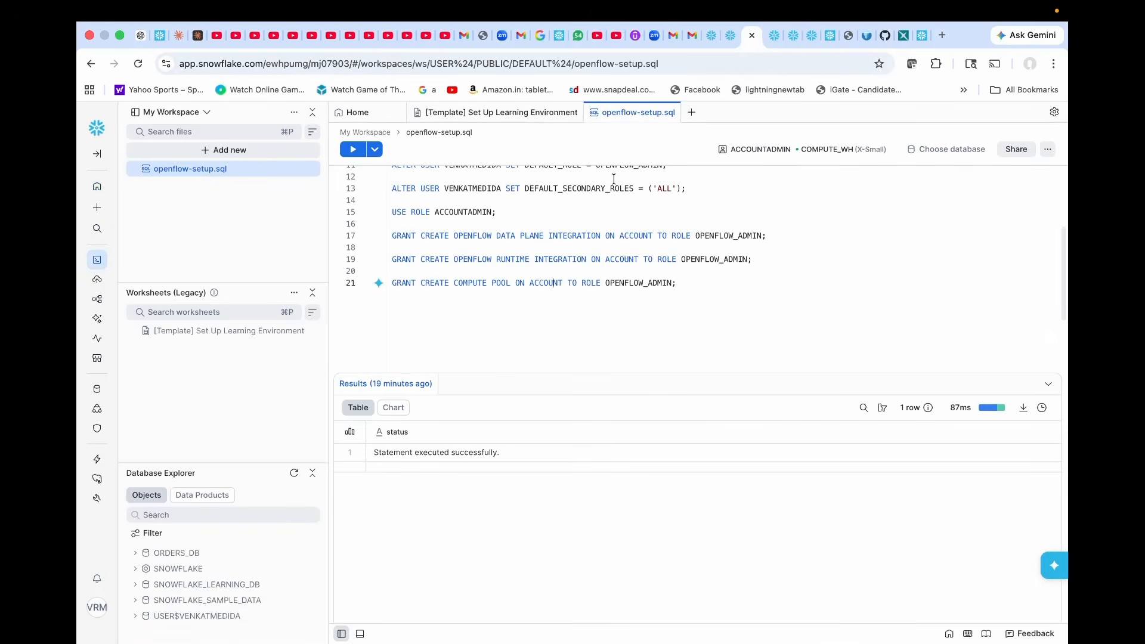
scroll(603, 205, "up", 5)
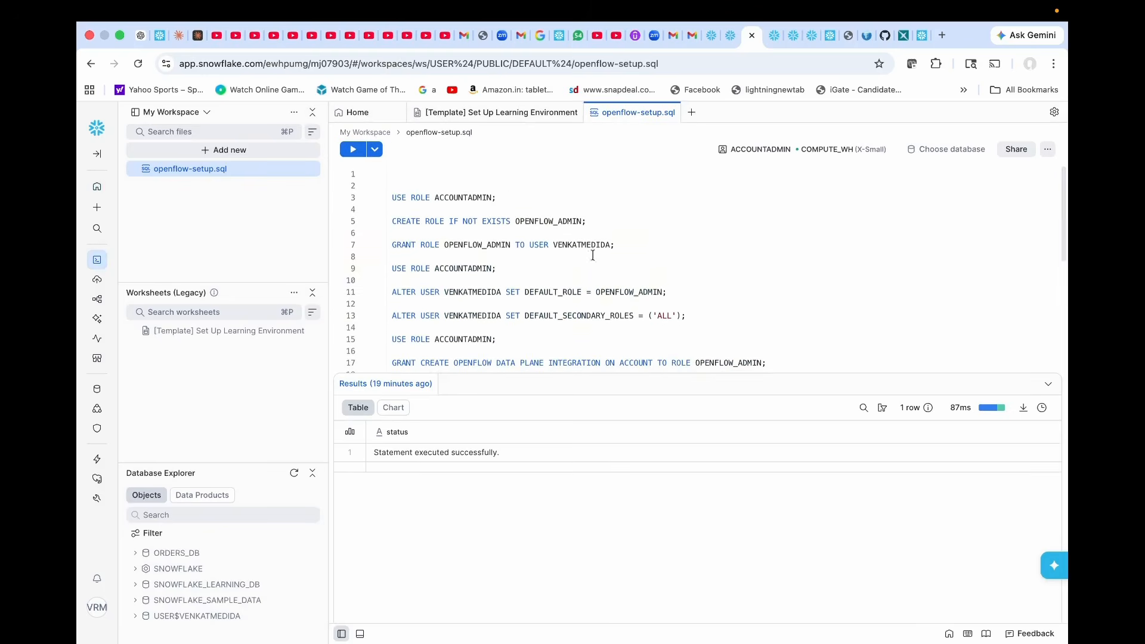
Examine the statements that create the OPENFLOW_ADMIN role and grant it to the user.
left_click(505, 196)
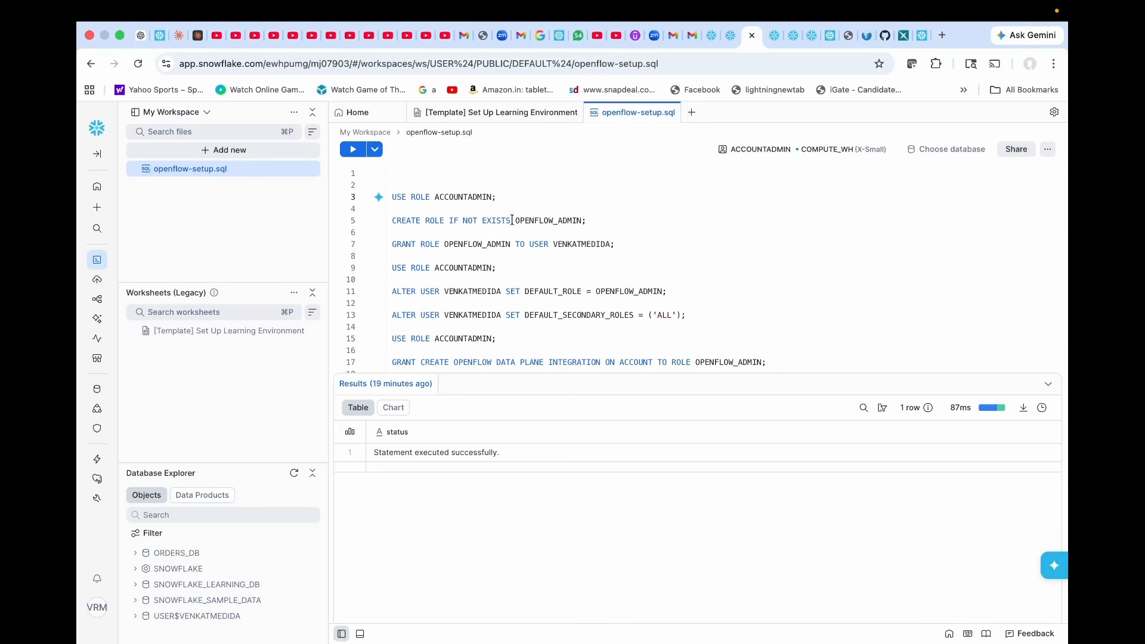
double_click(552, 220)
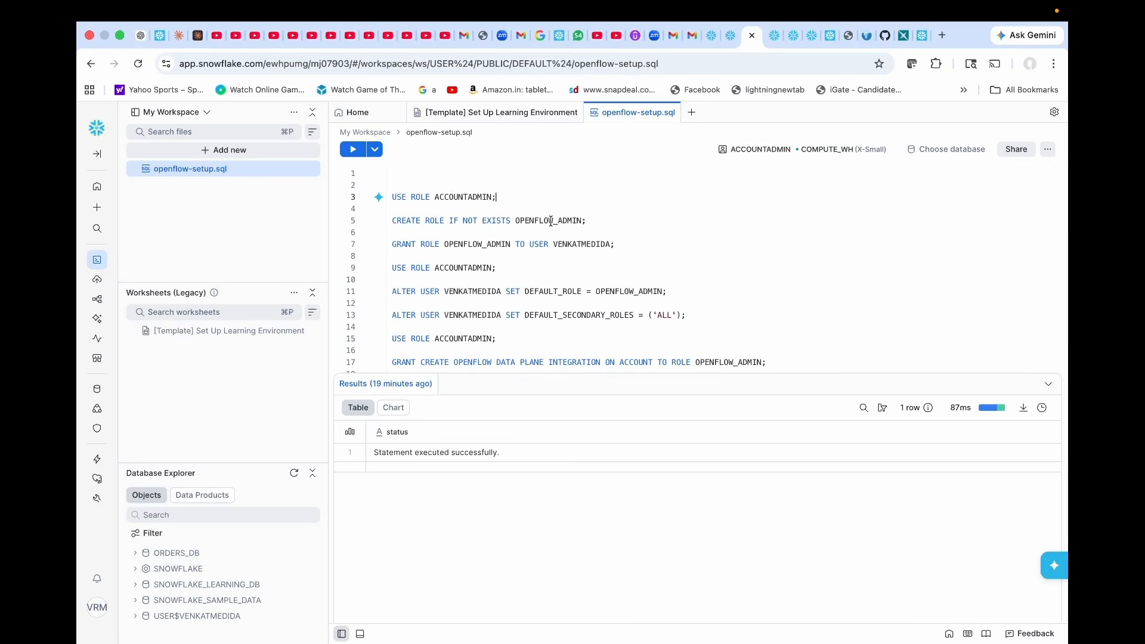
left_click(603, 217)
left_click(581, 244)
double_click(581, 244)
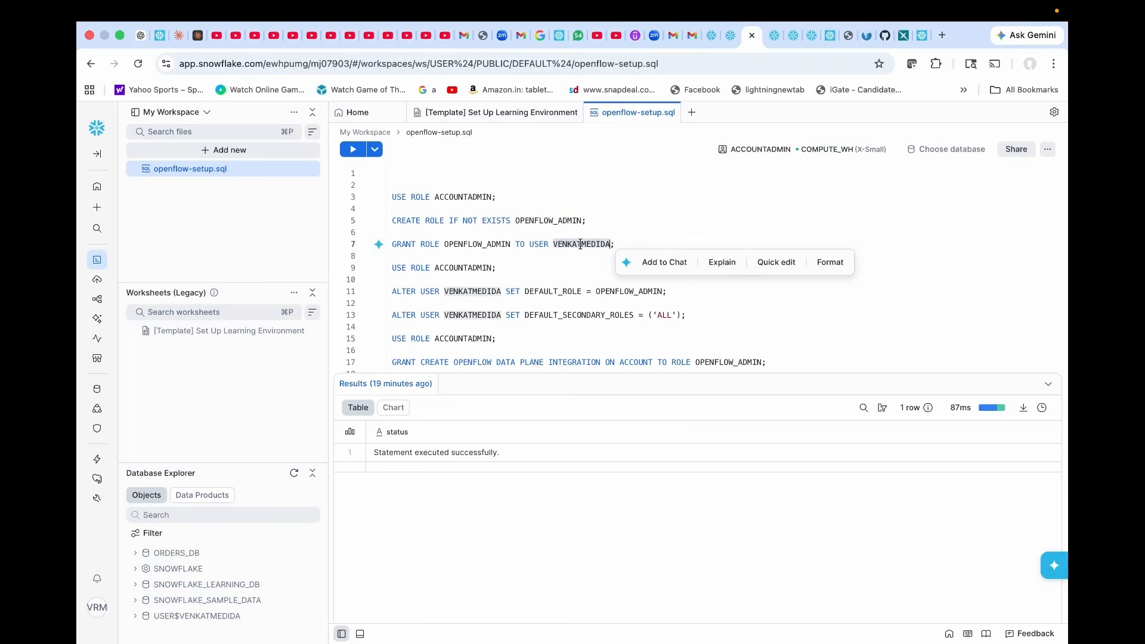
left_click(629, 239)
scroll(586, 281, "down", 1)
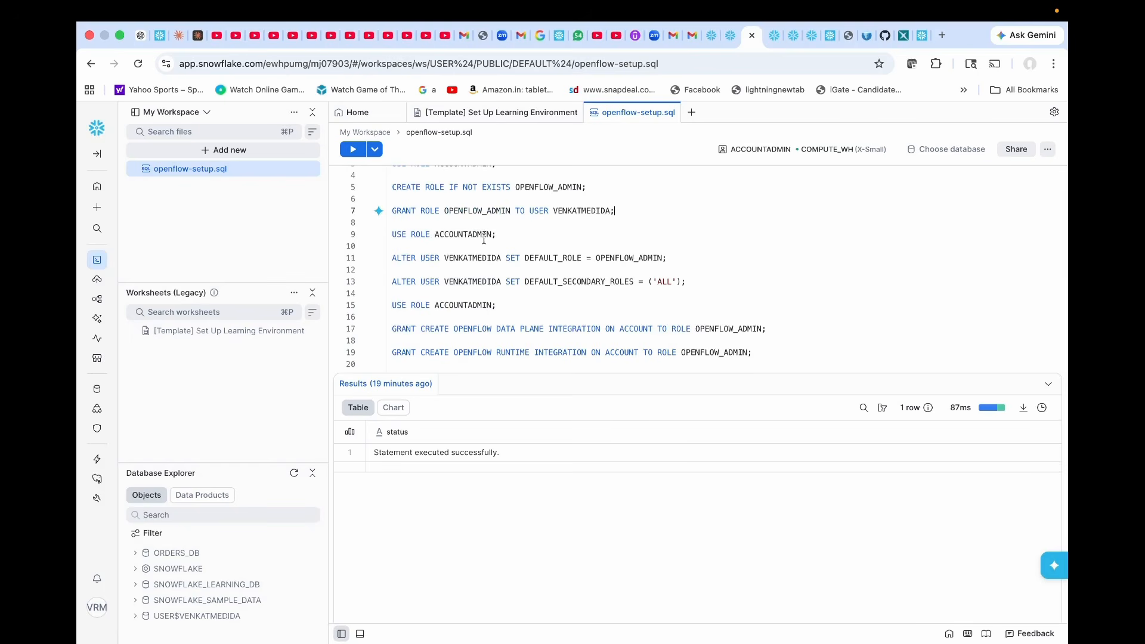
Comment out the repeated USE ROLE ACCOUNTADMIN statement on line 9 of the script.
left_click(393, 236)
type("--")
scroll(467, 232, "up", 1)
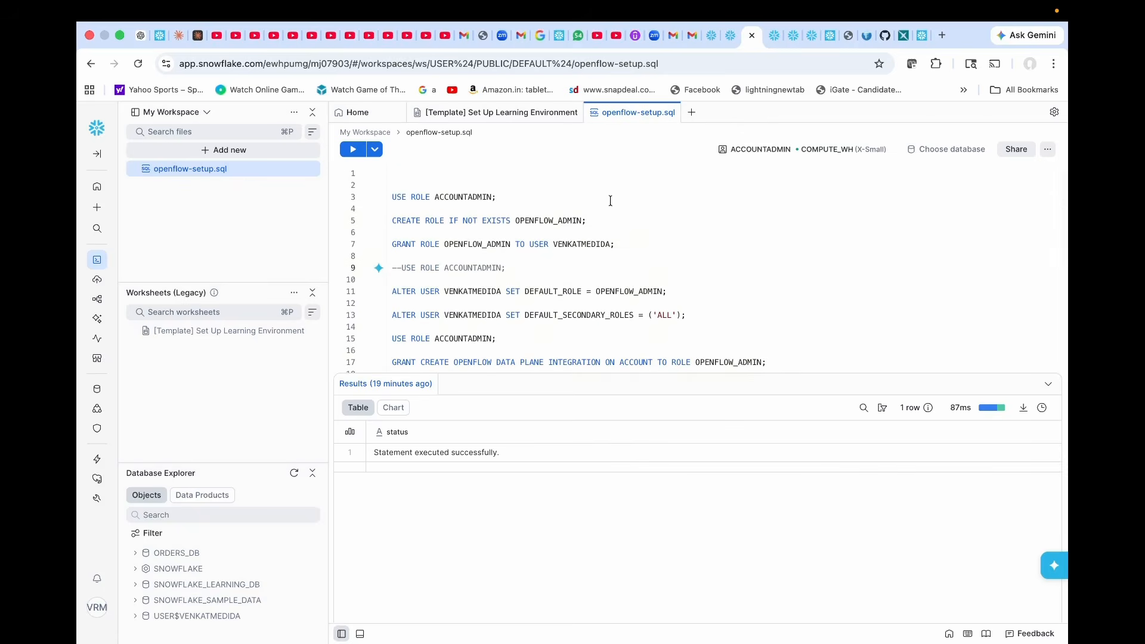
Examine the ALTER USER statements that set the default role and the default secondary roles.
scroll(560, 250, "down", 1)
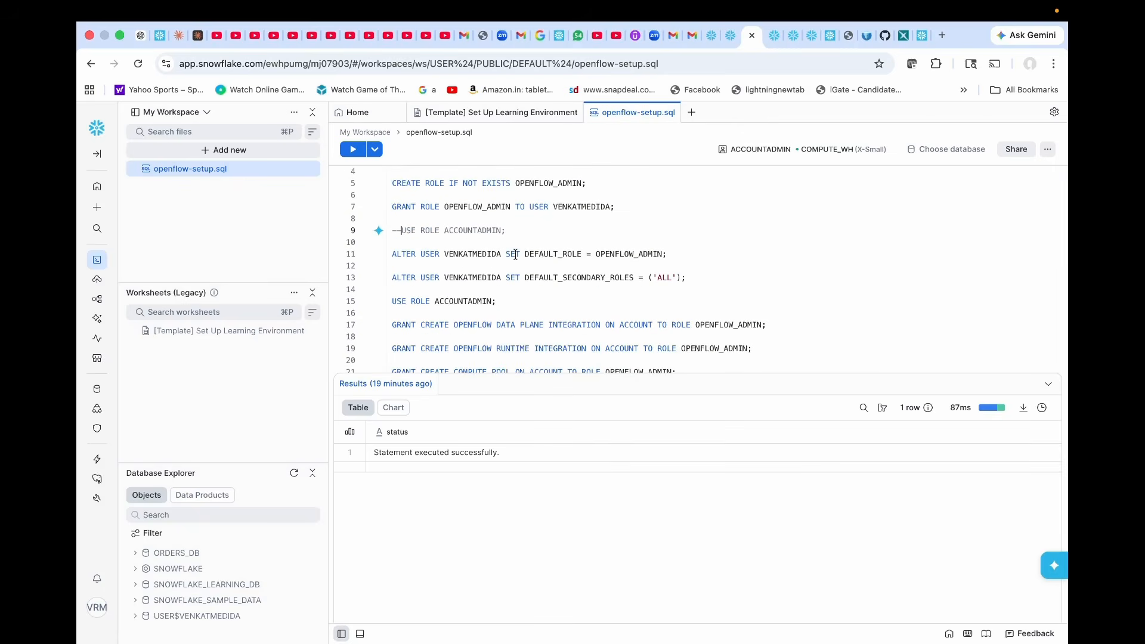
double_click(636, 257)
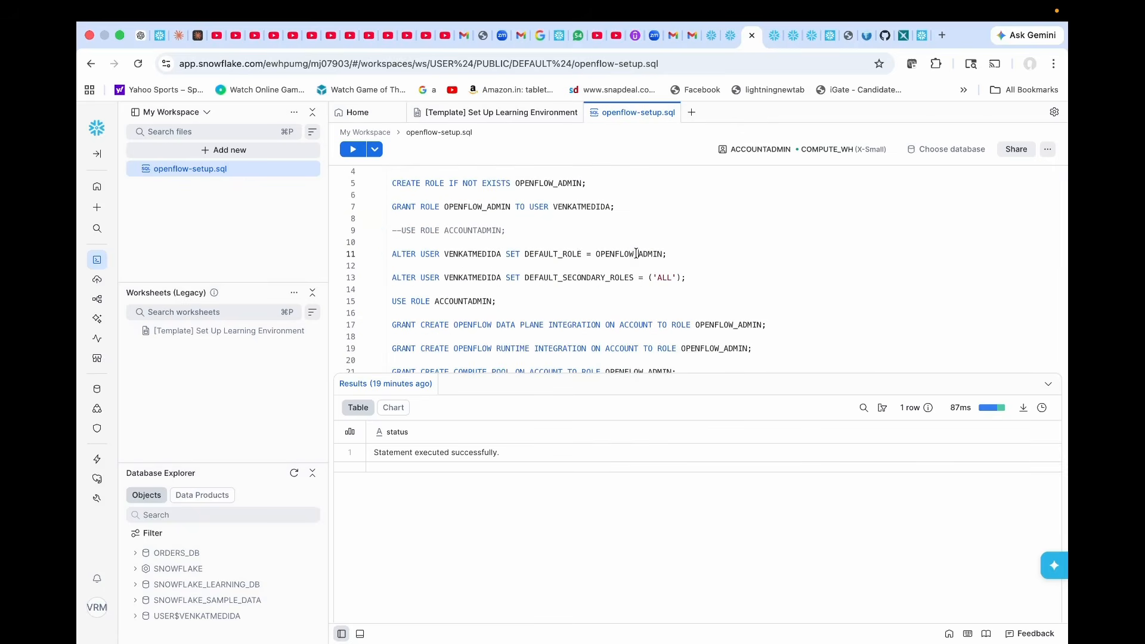
left_click(693, 253)
scroll(693, 252, "down", 1)
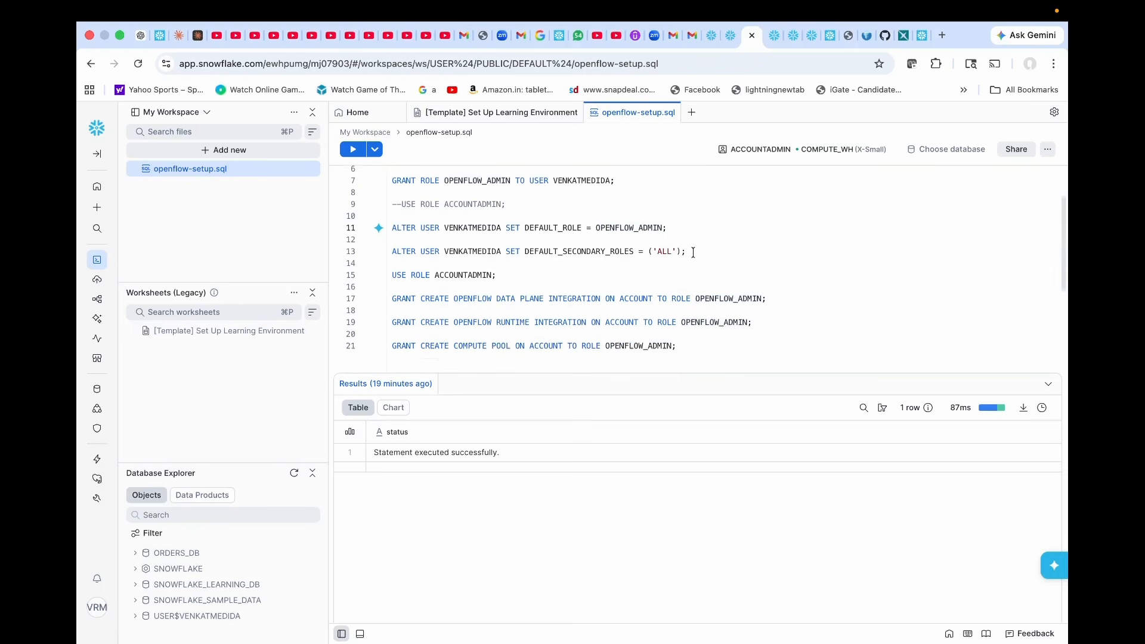
double_click(555, 248)
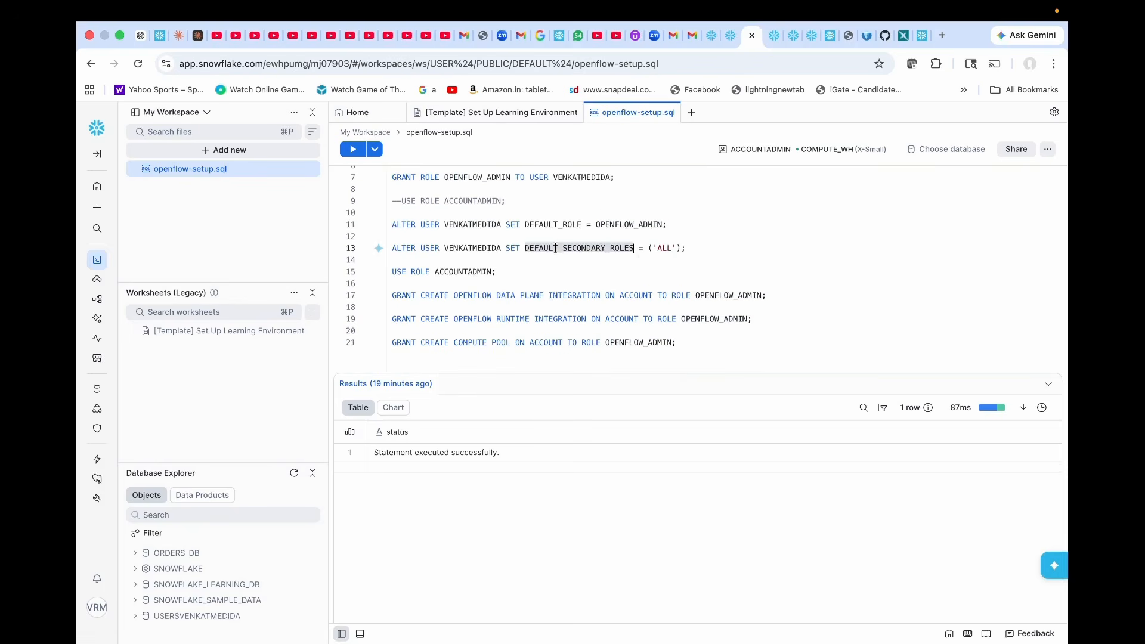
Comment out the repeated USE ROLE ACCOUNTADMIN statement on line 15 of the script.
left_click(695, 246)
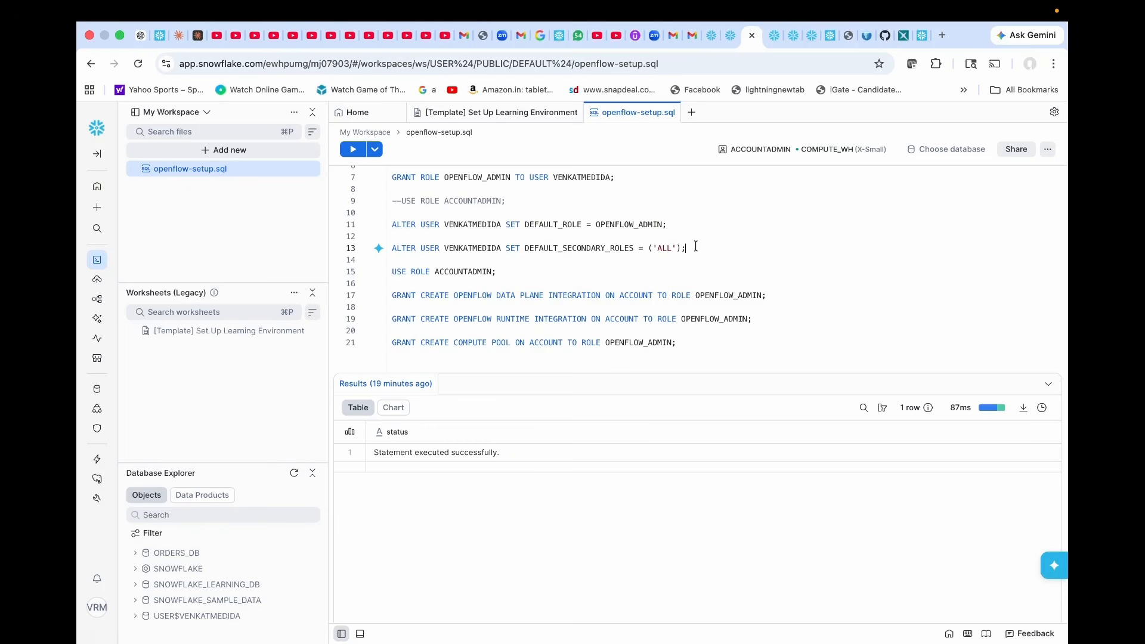
left_click(391, 273)
type("--")
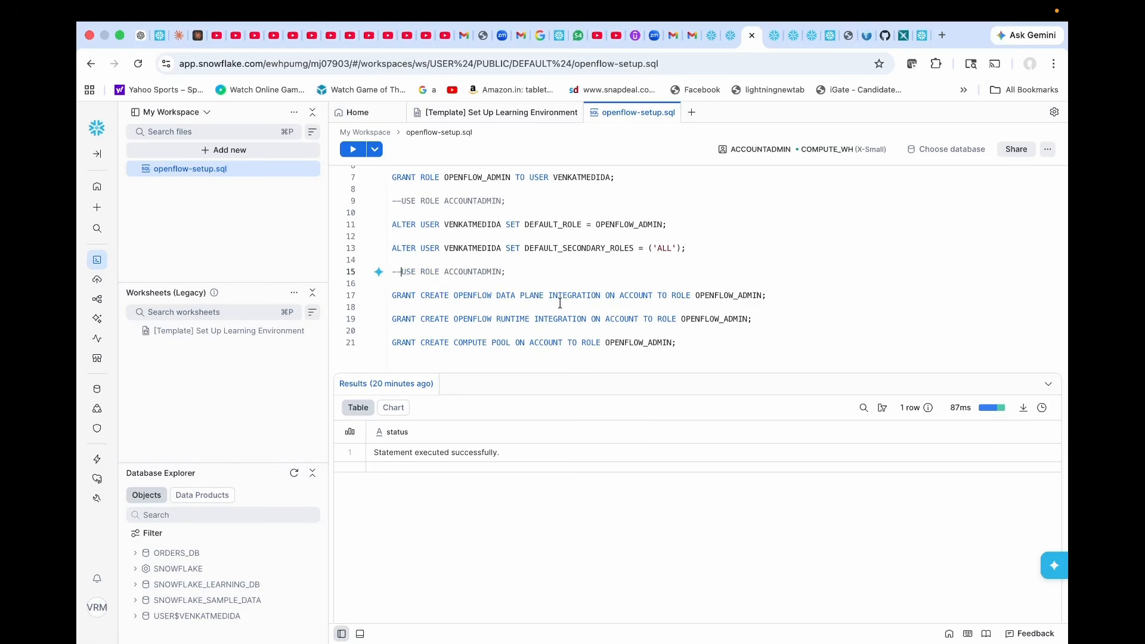
Examine the statements granting OPENFLOW_ADMIN the rights to create data plane integrations, runtime integrations and compute pools.
double_click(726, 296)
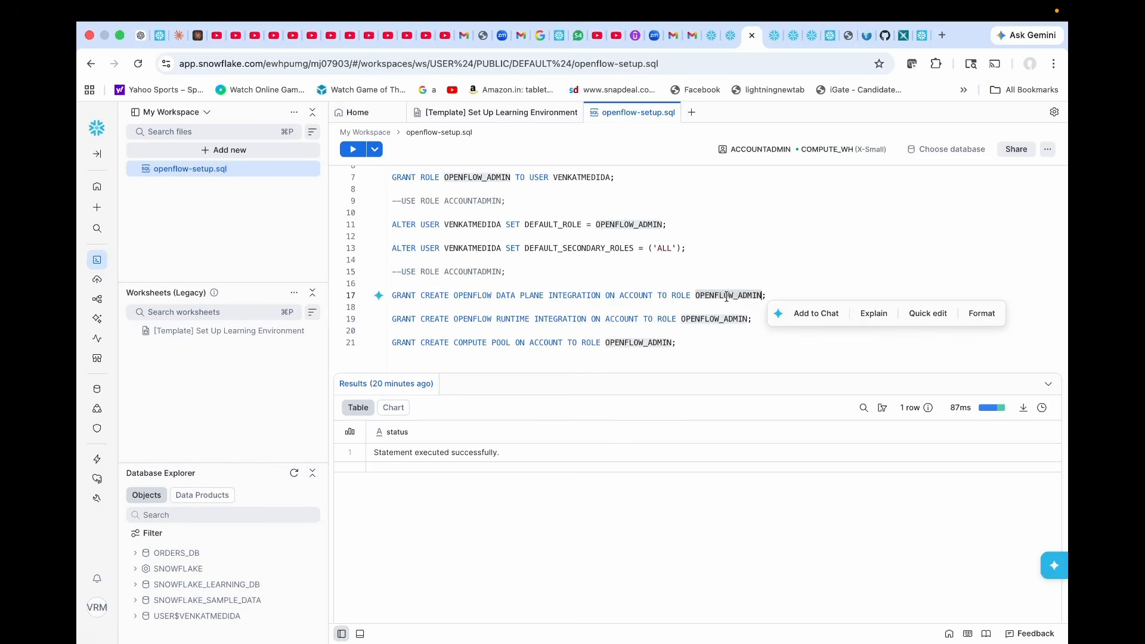
left_click(477, 319)
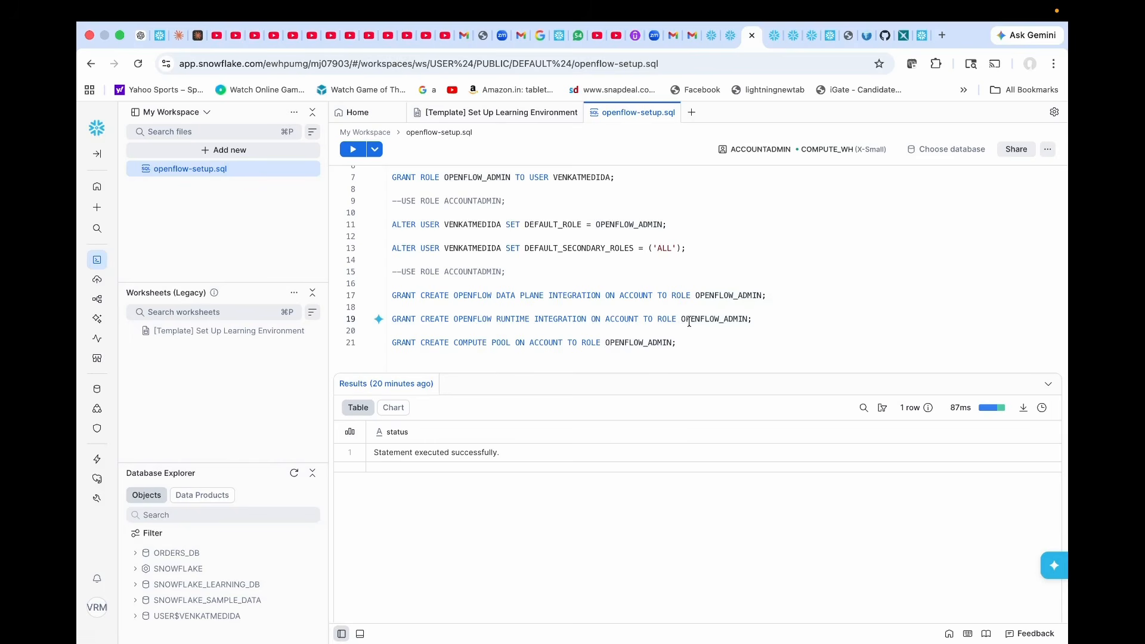
double_click(712, 320)
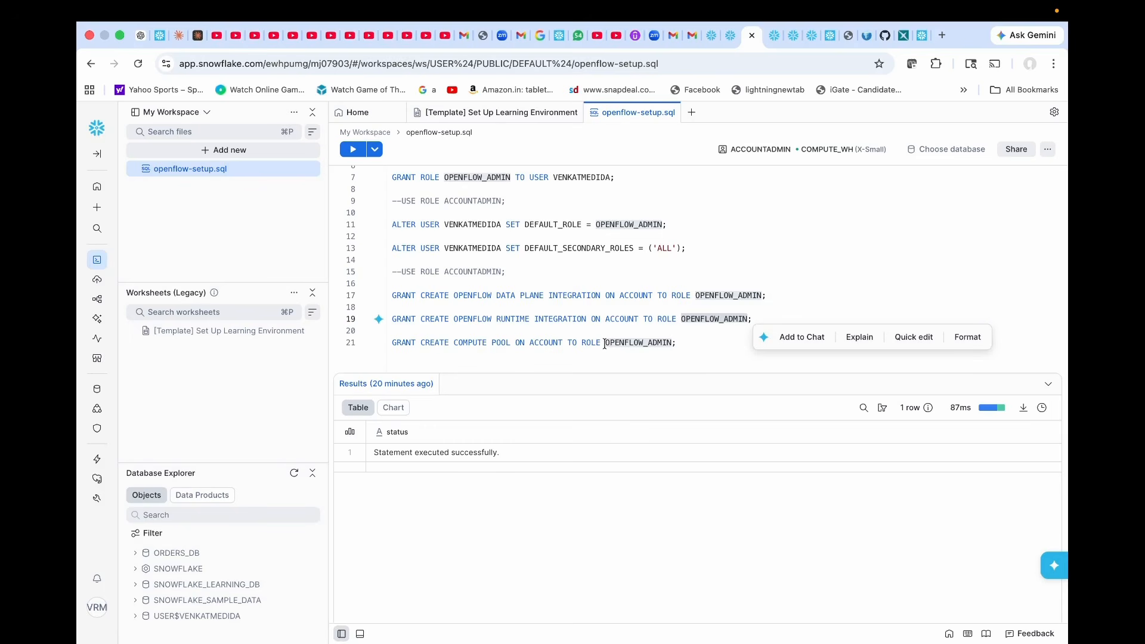
left_click(677, 342)
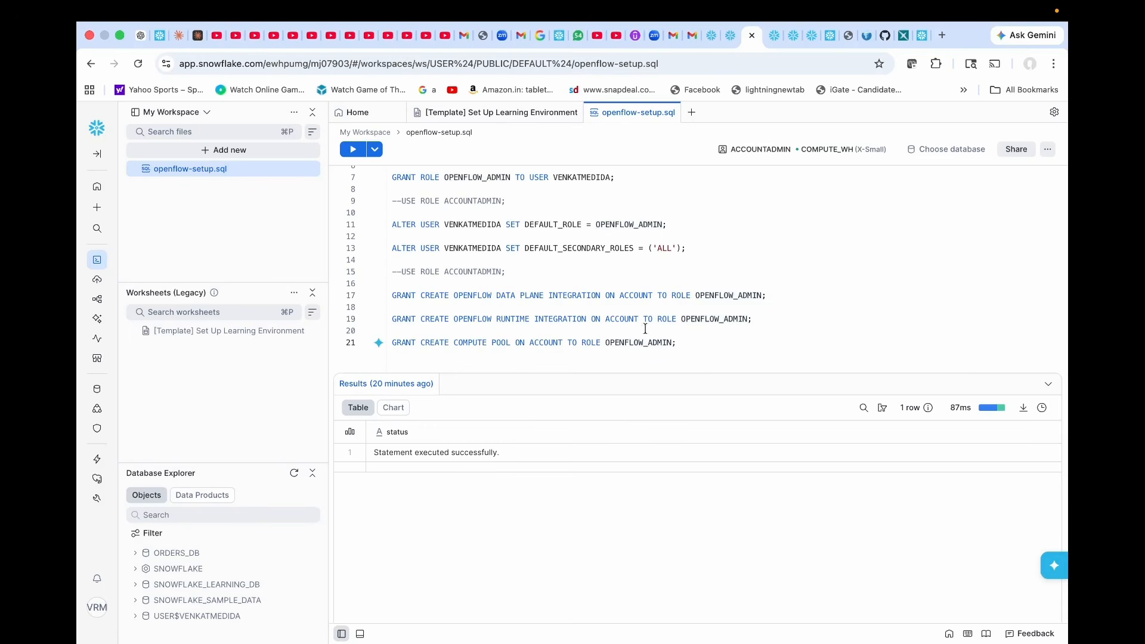
scroll(635, 267, "up", 2)
scroll(635, 267, "down", 3)
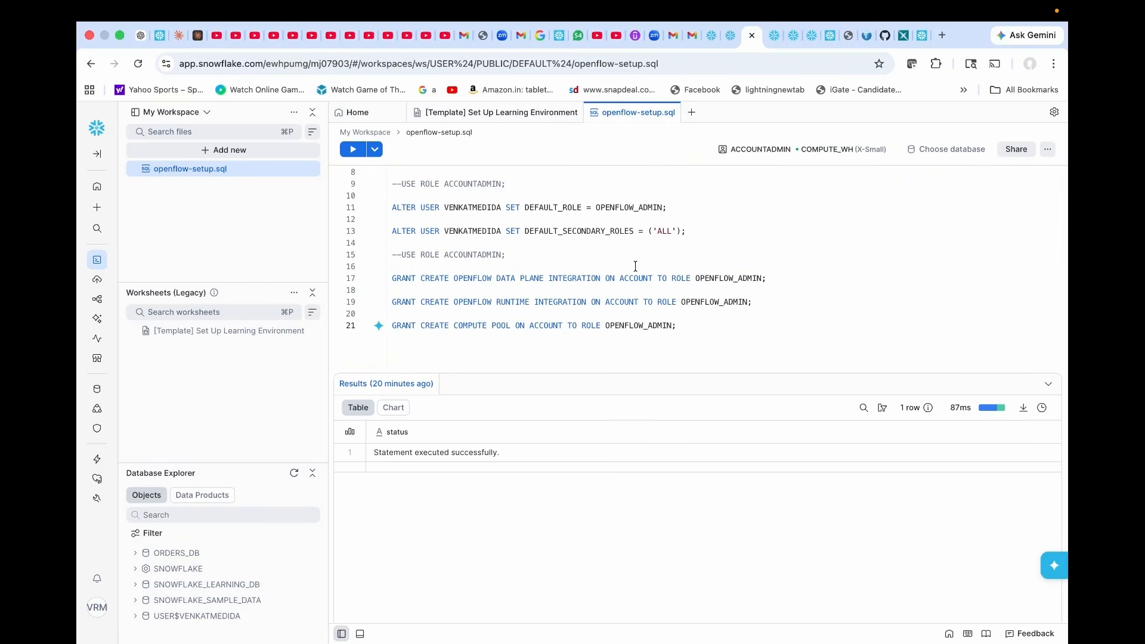
Launch Openflow from the Ingestion area and open the demo-spcs-runtime canvas.
mouse_move(97, 259)
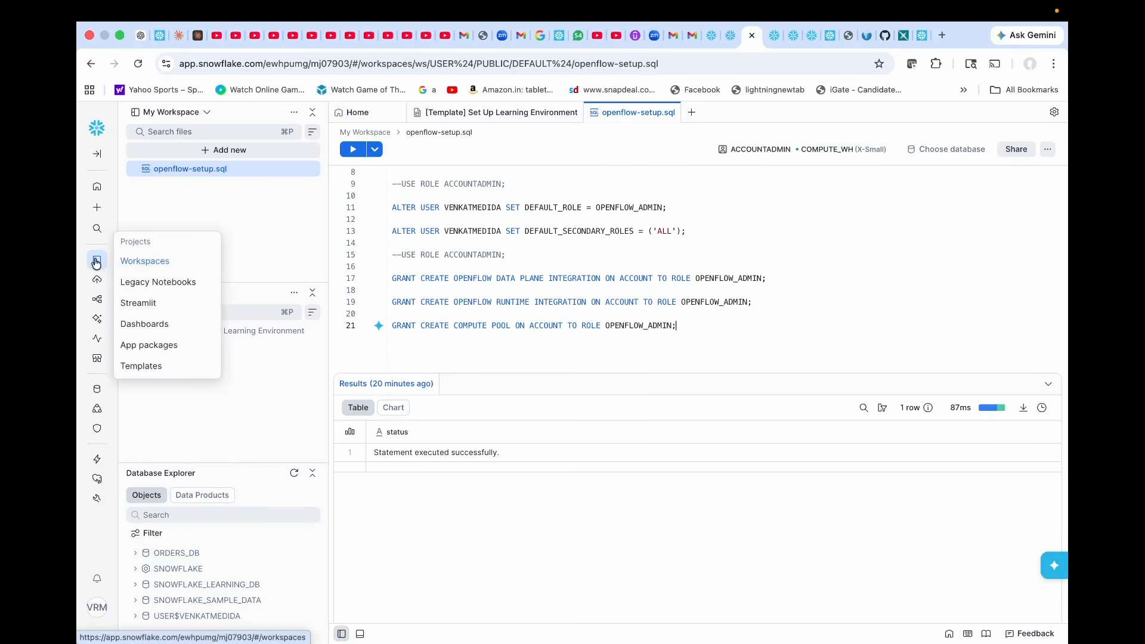
mouse_move(97, 279)
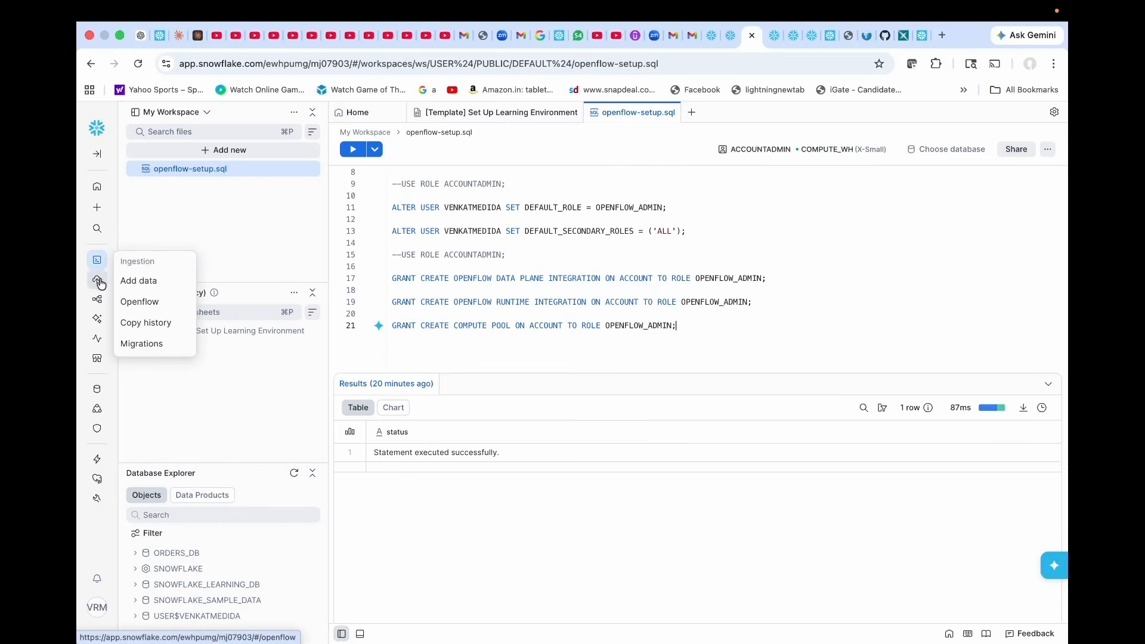
left_click(139, 300)
left_click(981, 127)
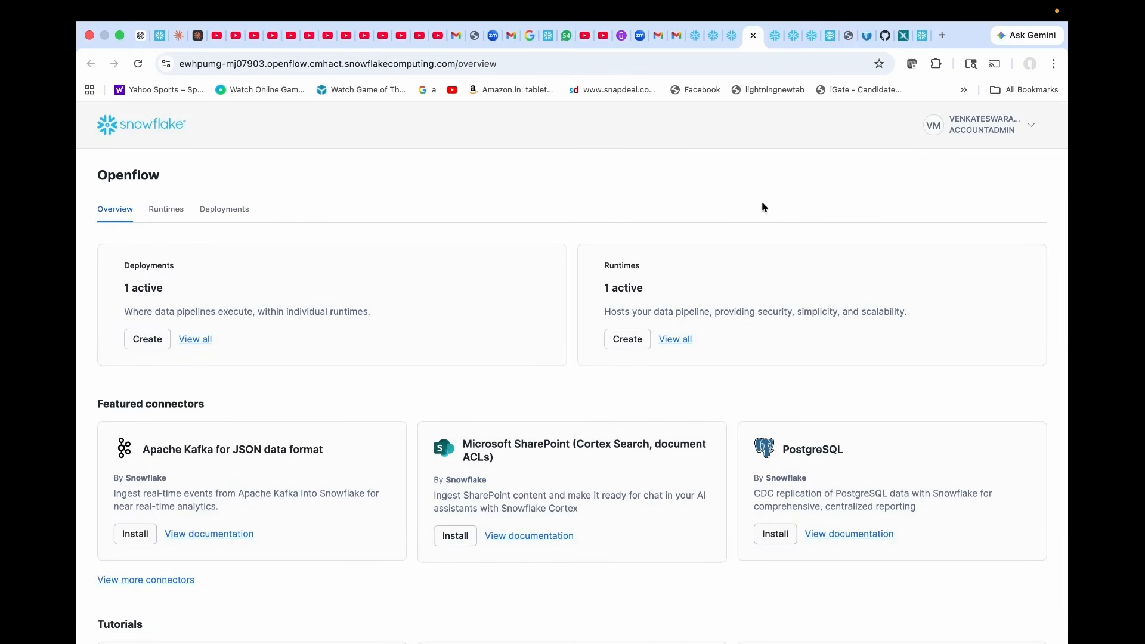
left_click(168, 209)
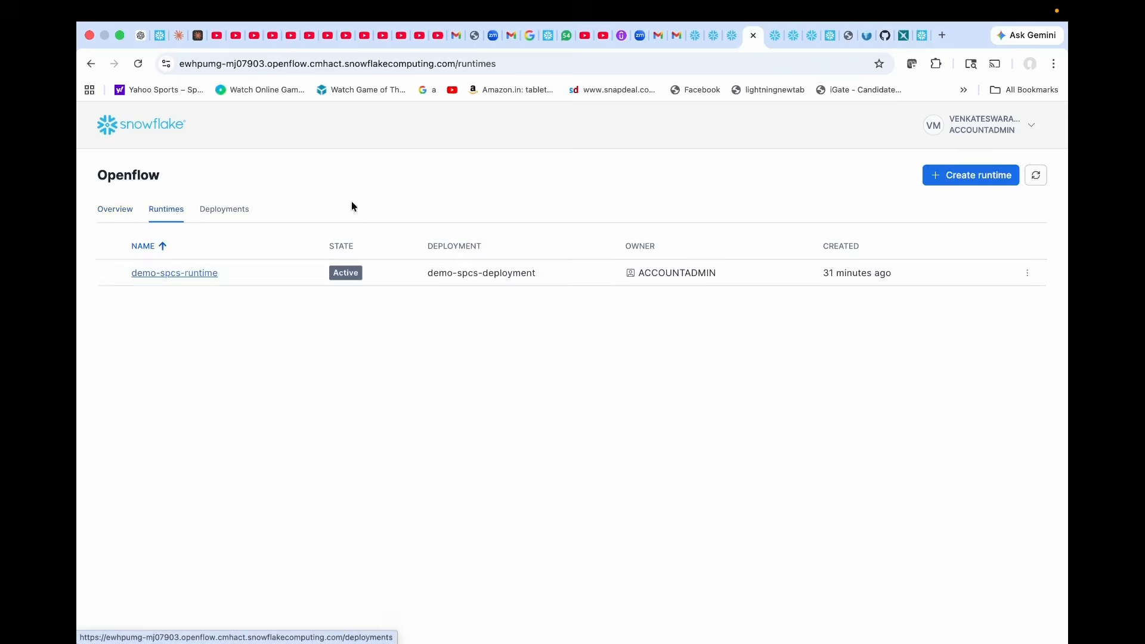
left_click(190, 273)
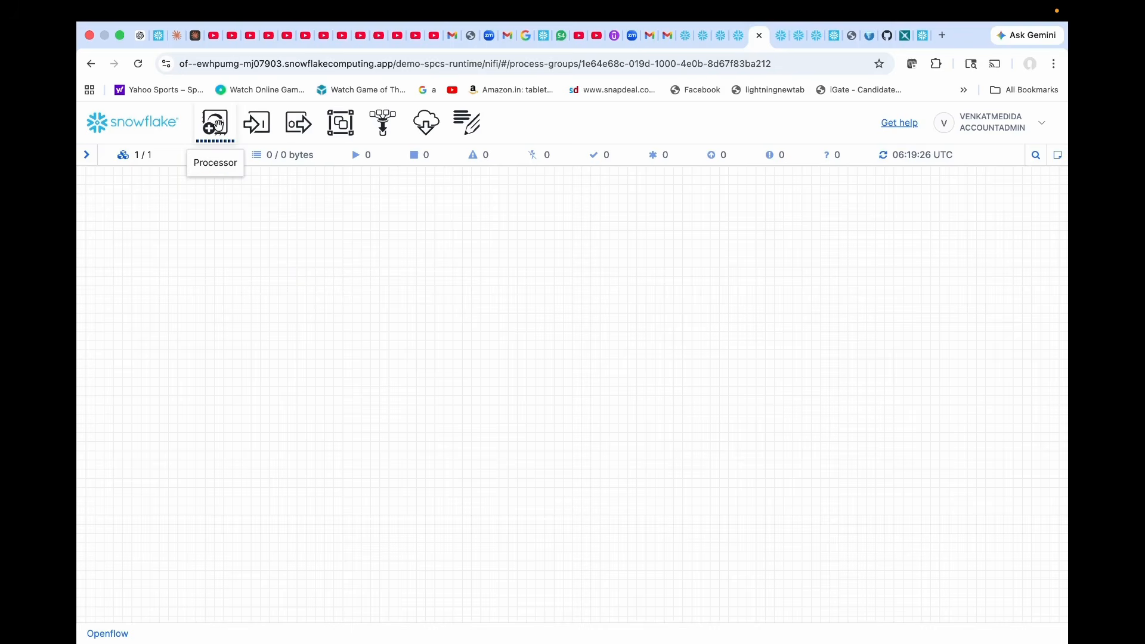
Add a GenerateFlowFile processor to the canvas, filtering the processor types by "rand".
left_click_drag(216, 124, 341, 311)
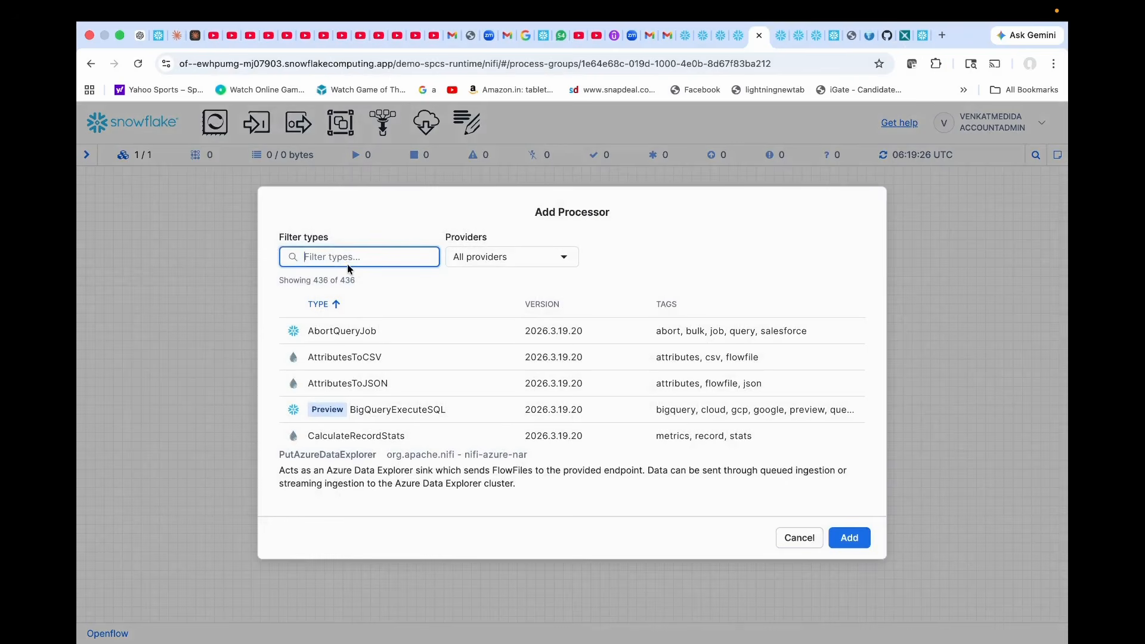
type("rand")
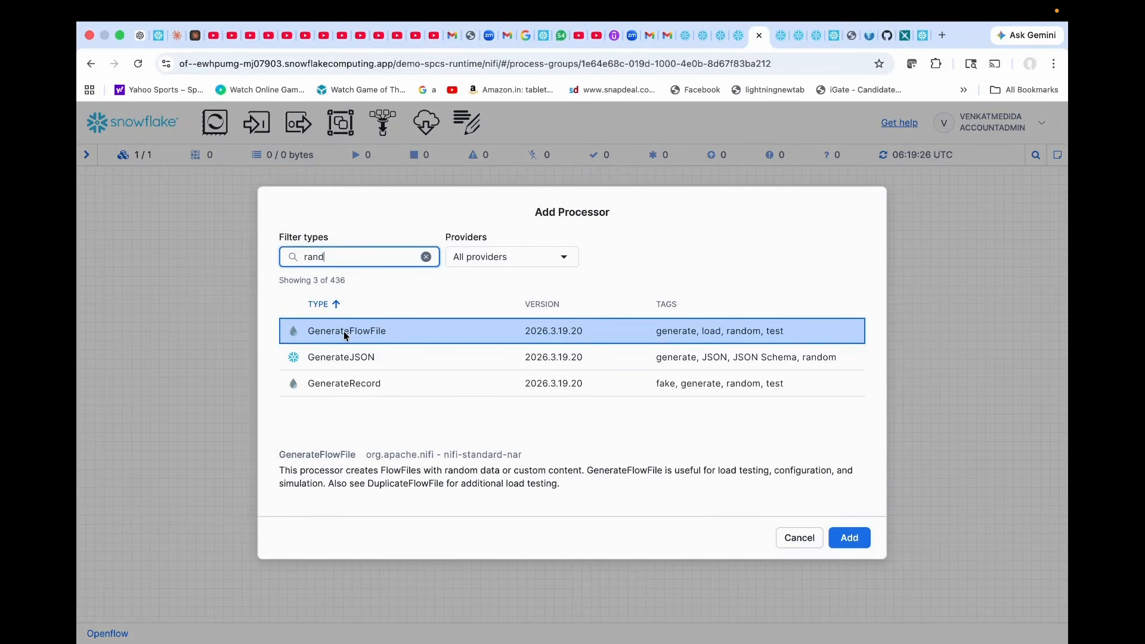
left_click(345, 334)
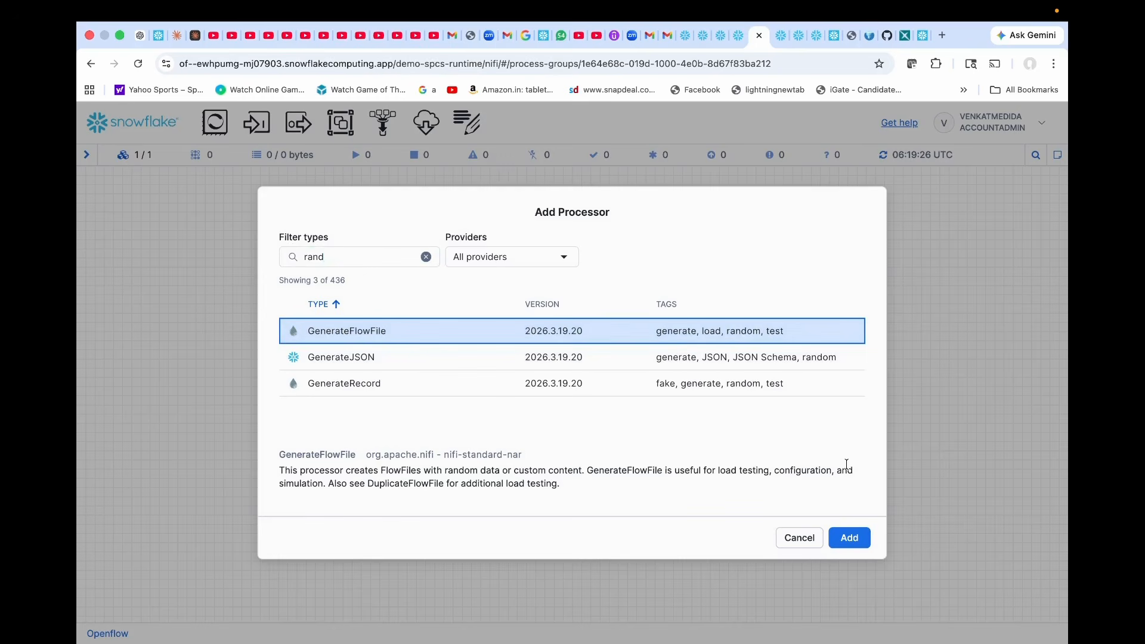
left_click(850, 538)
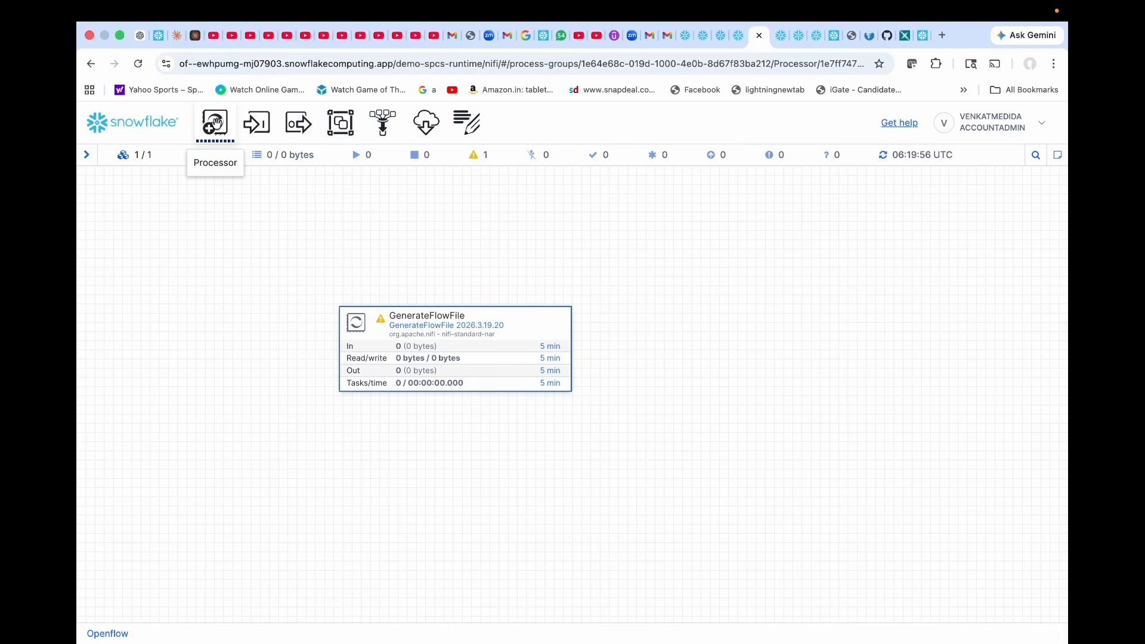
Place two funnels side by side below the GenerateFlowFile processor.
left_click_drag(383, 123, 440, 489)
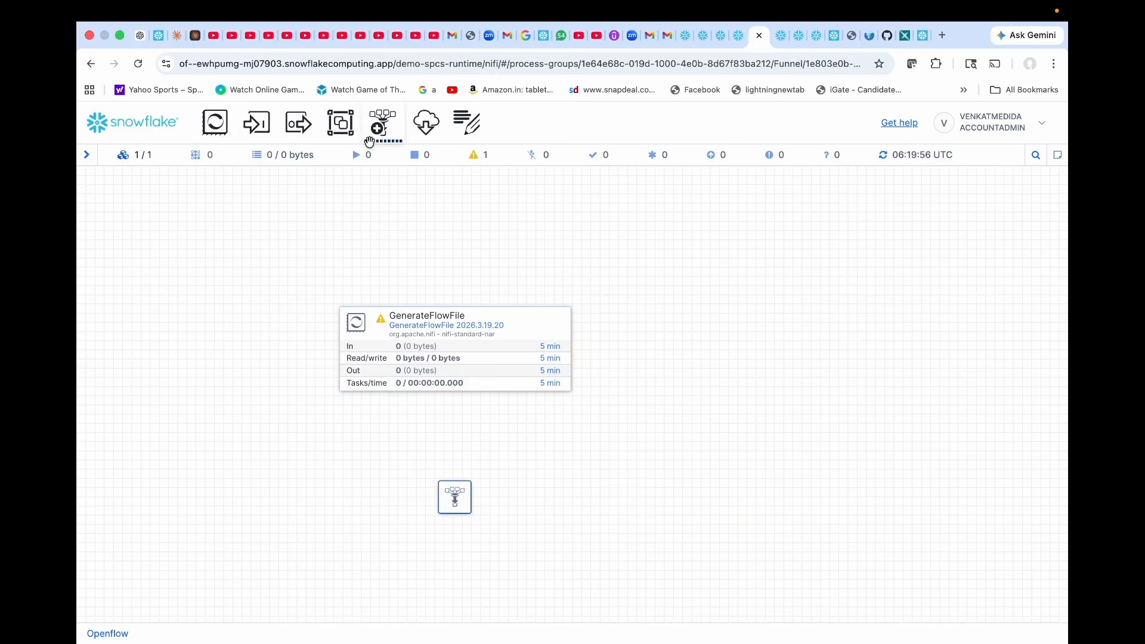
left_click_drag(369, 141, 570, 496)
left_click_drag(460, 498, 373, 478)
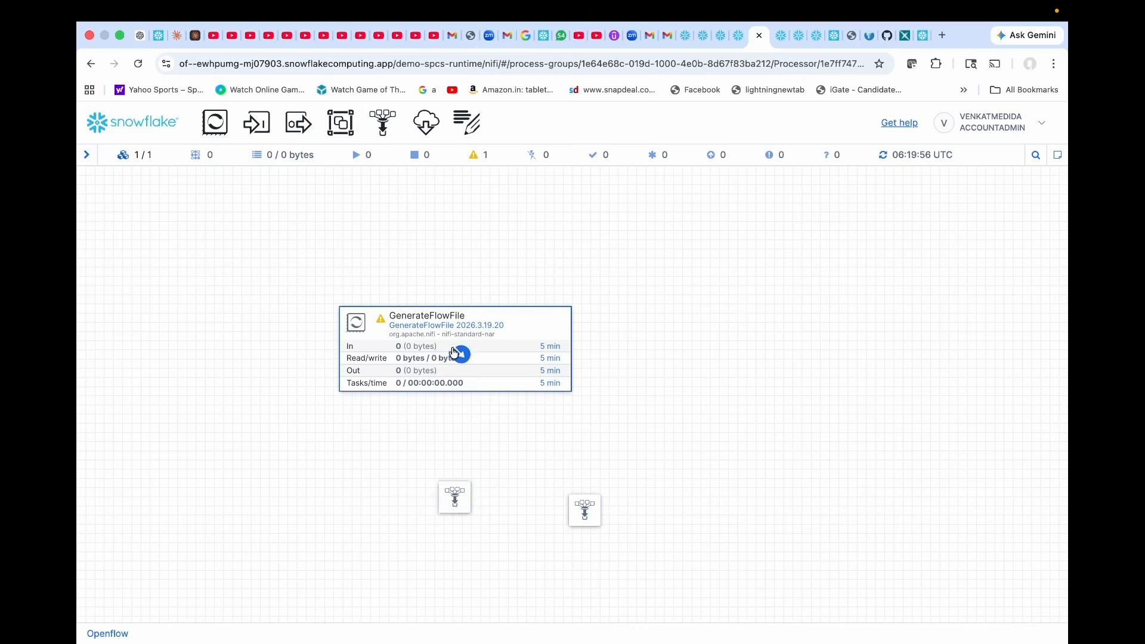
Connect GenerateFlowFile to the funnel directly beneath it for the success relationship, naming the connection RandamDataGenerator.
left_click_drag(457, 350, 453, 496)
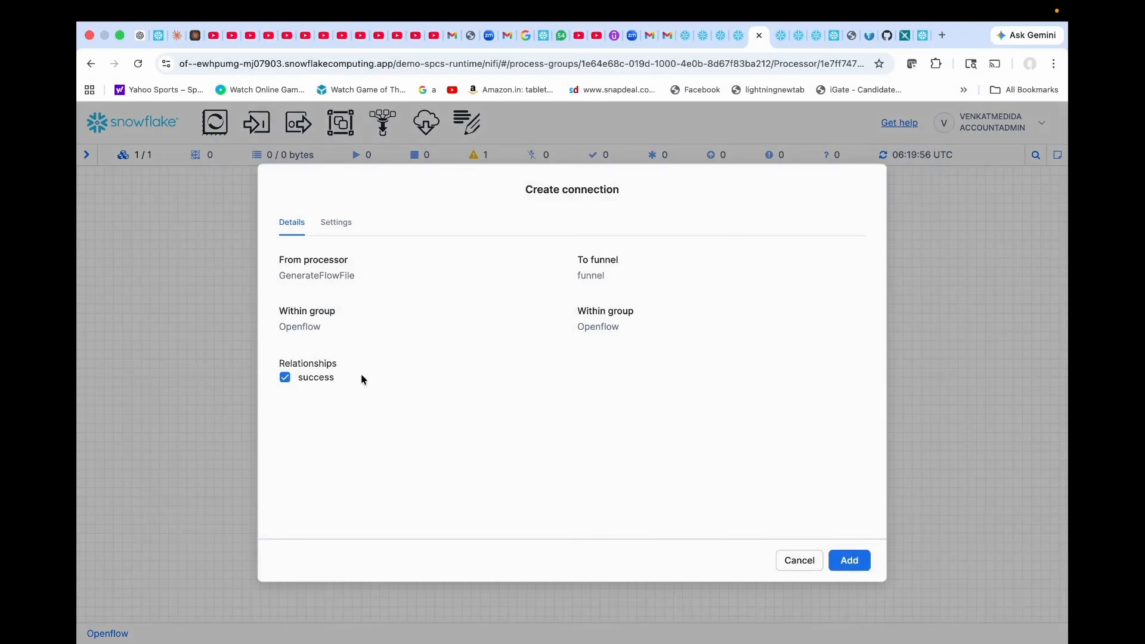
left_click(340, 226)
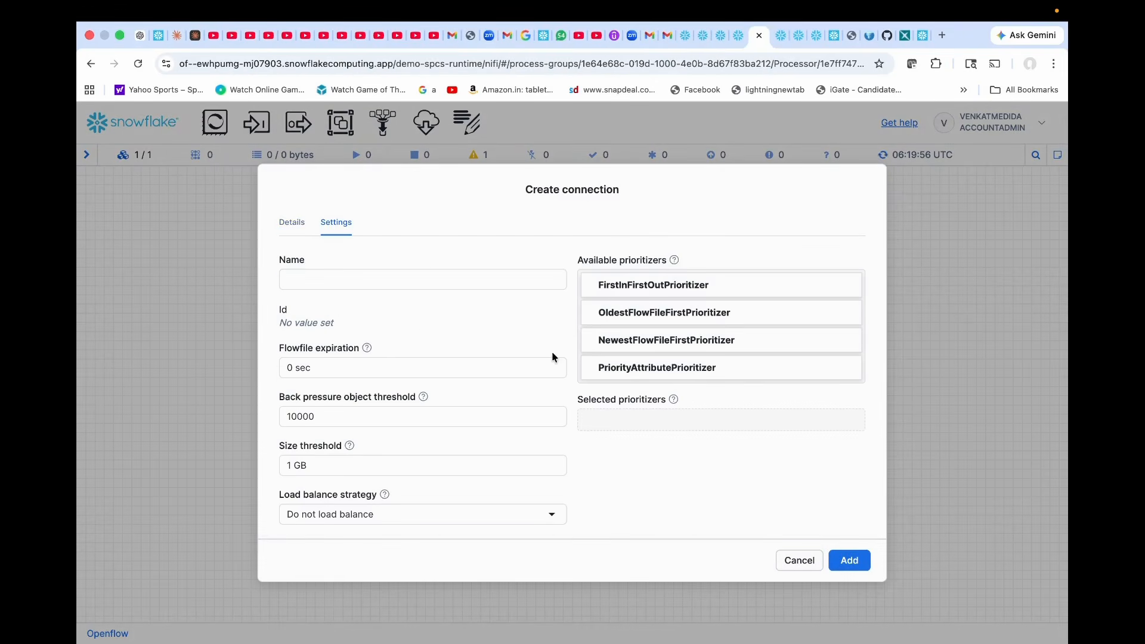
left_click(352, 279)
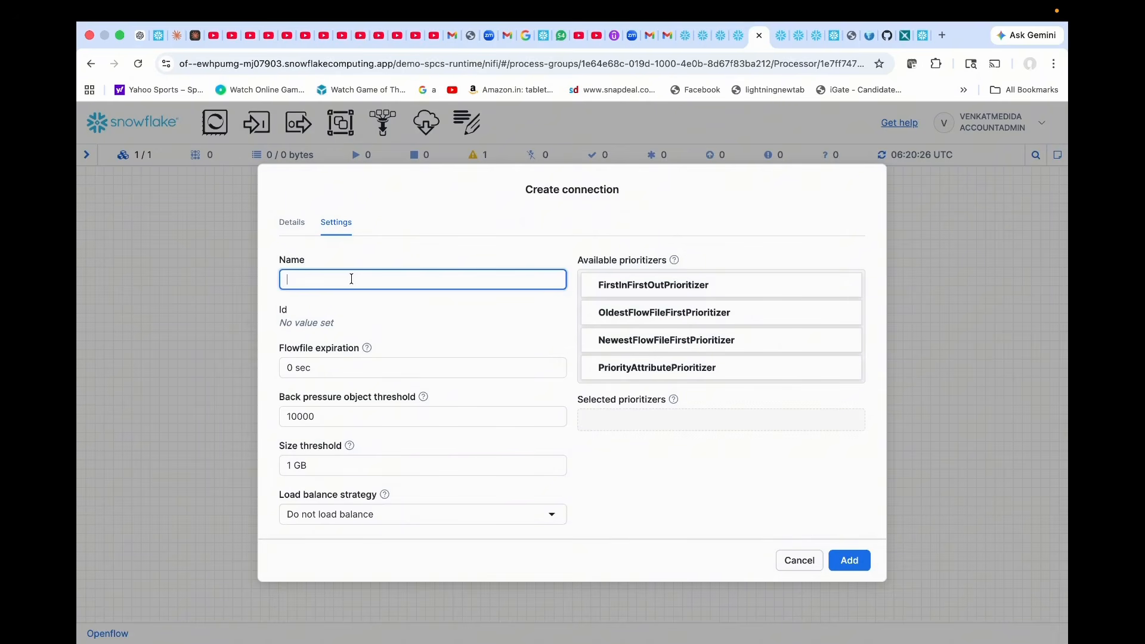
type("Ranga")
key("BackSpace")
type("damDataGenerator")
left_click(294, 226)
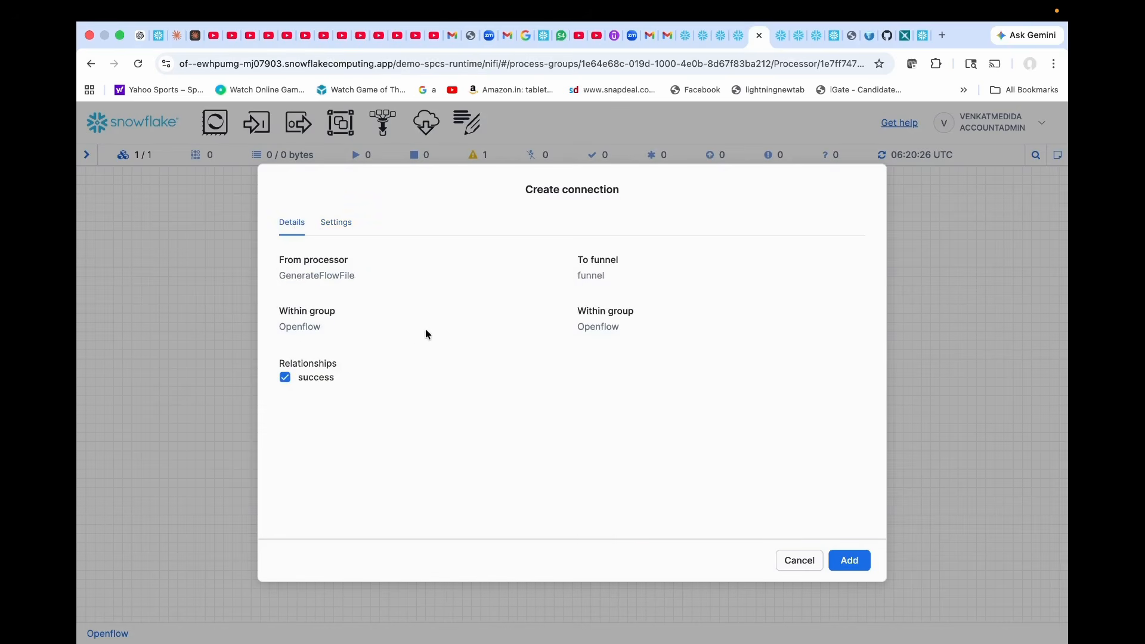
left_click(334, 227)
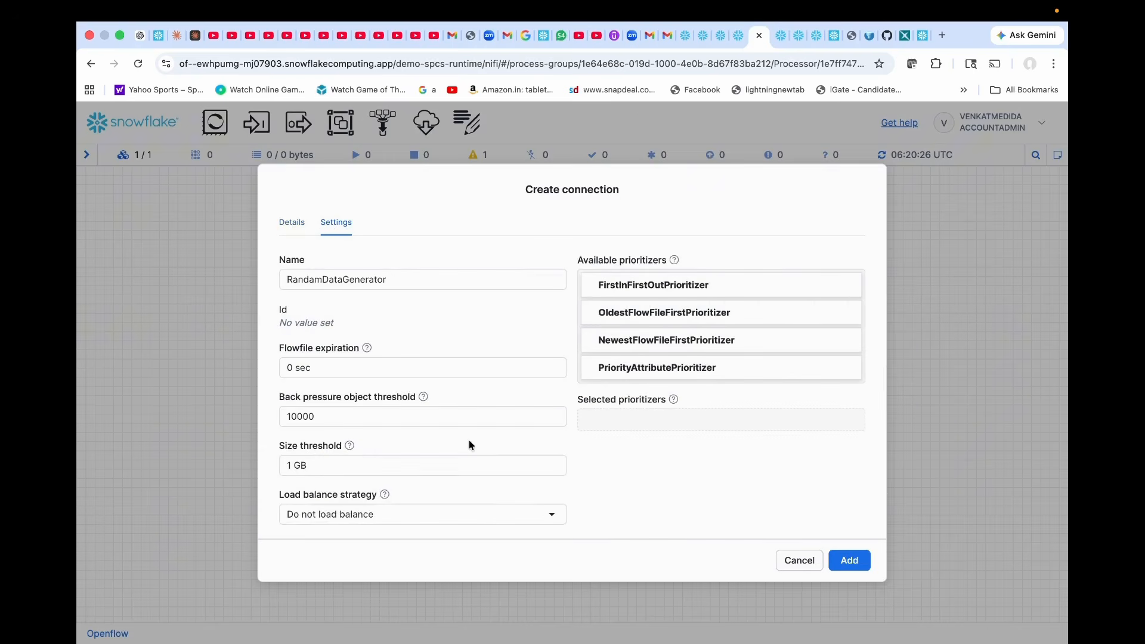
left_click(849, 561)
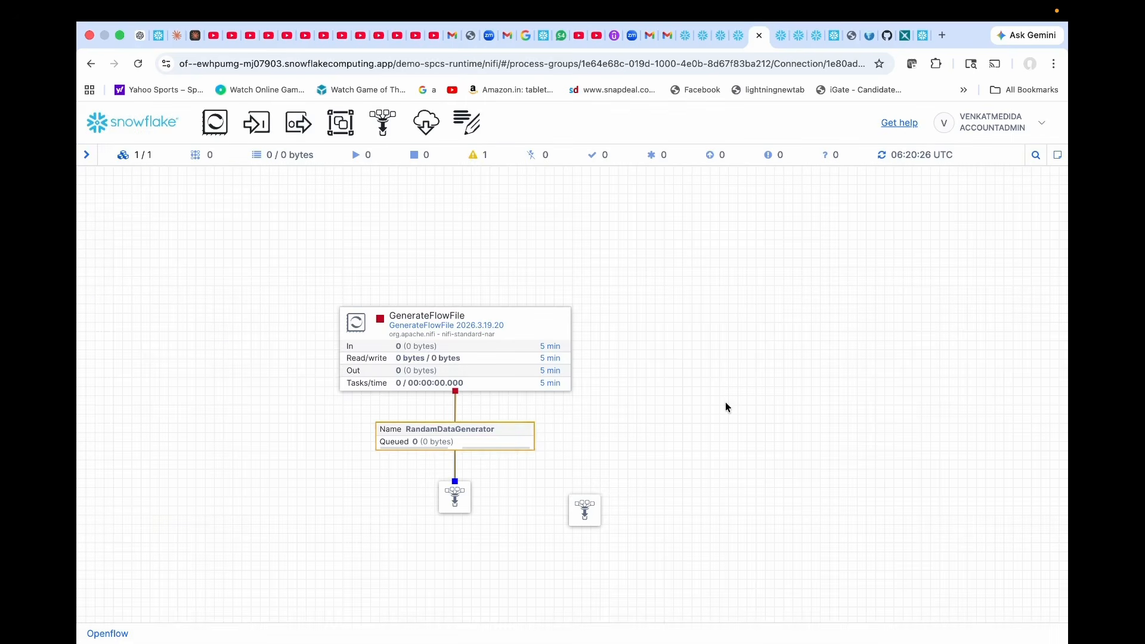
right_click(484, 428)
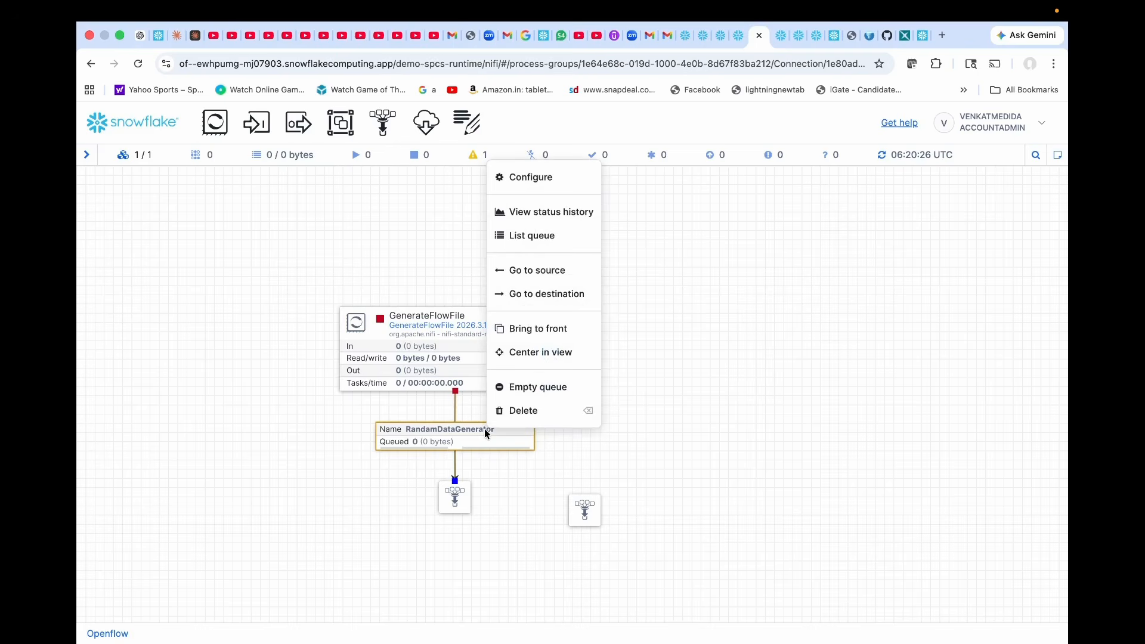
left_click(571, 455)
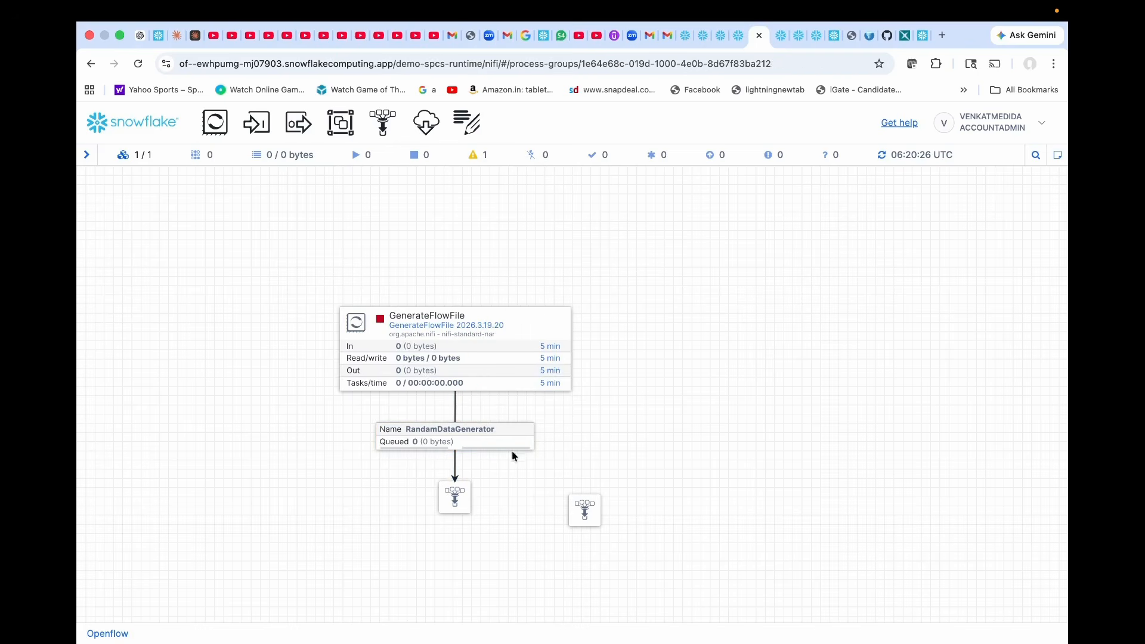
left_click_drag(453, 349, 585, 506)
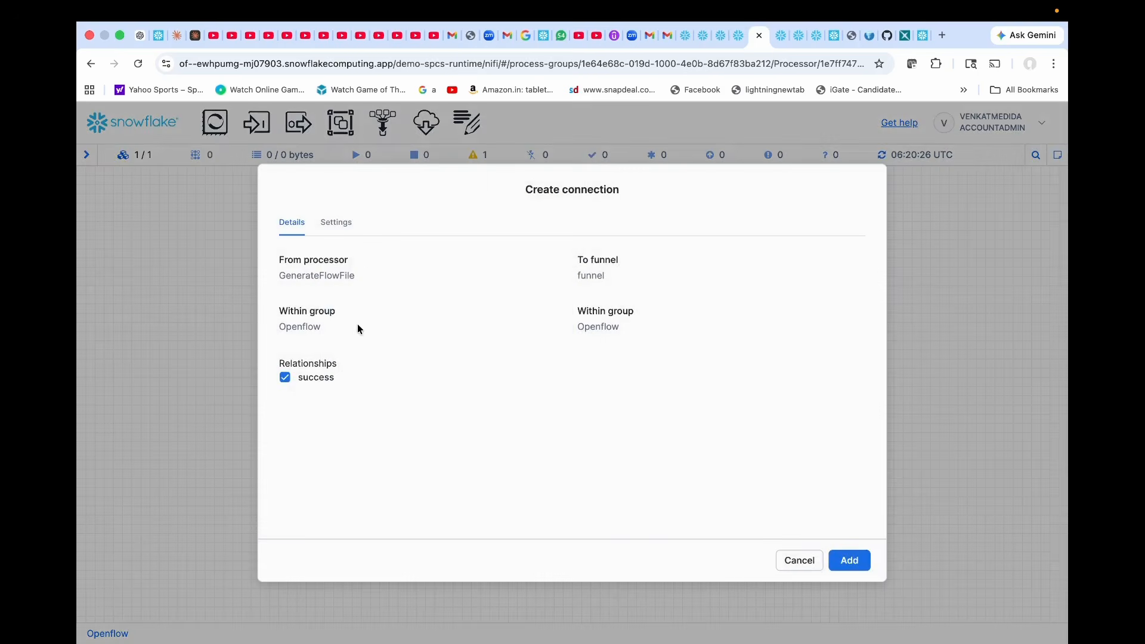
left_click(337, 230)
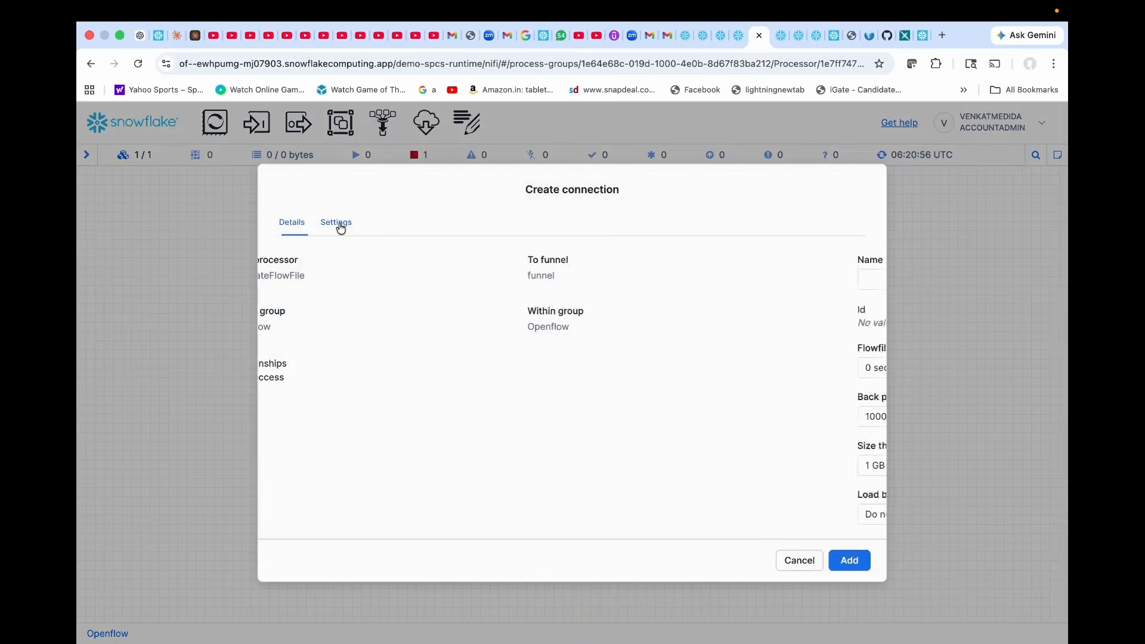
left_click(401, 276)
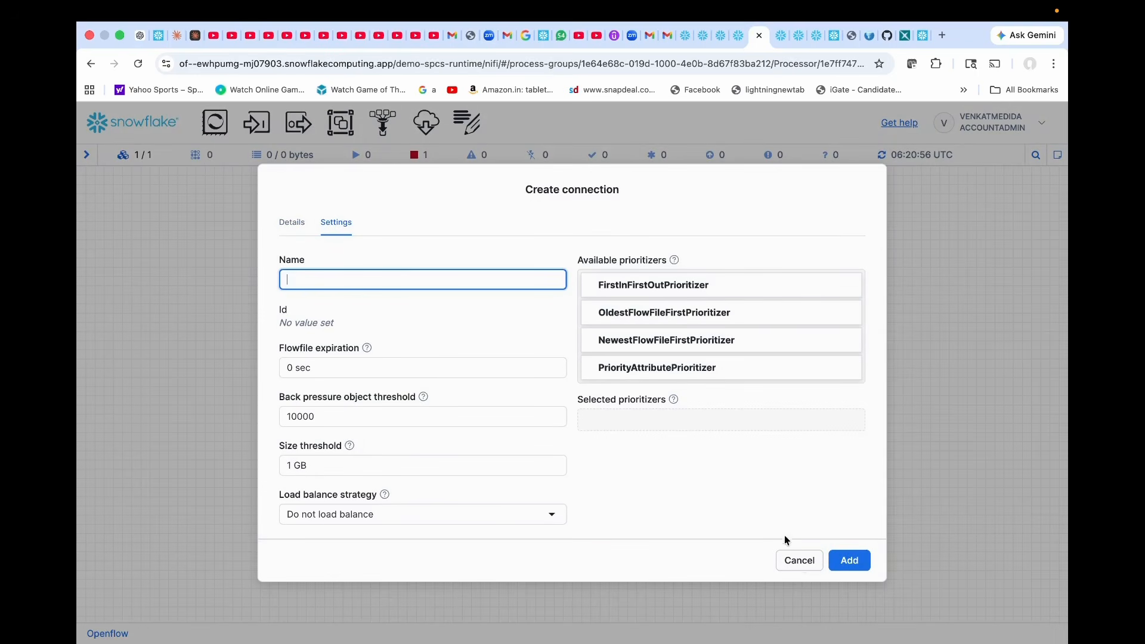
left_click(799, 560)
Delete the unconnected second funnel from the canvas.
left_click(589, 508)
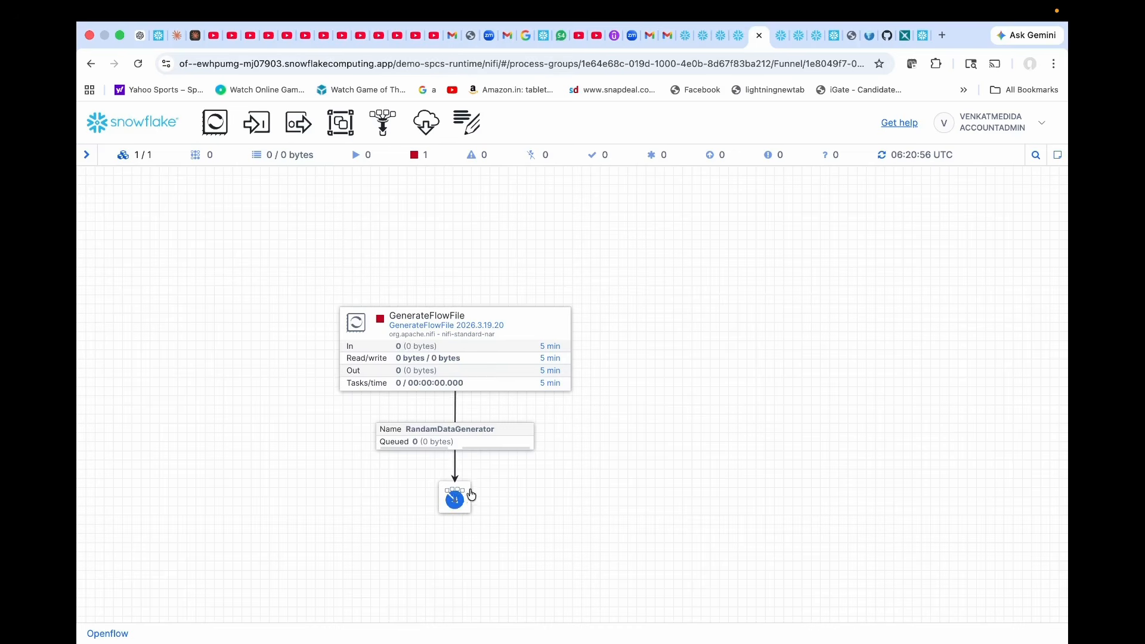
Set the GenerateFlowFile processor's Custom Text property to "Test file", verify the configuration and apply it.
left_click(382, 321)
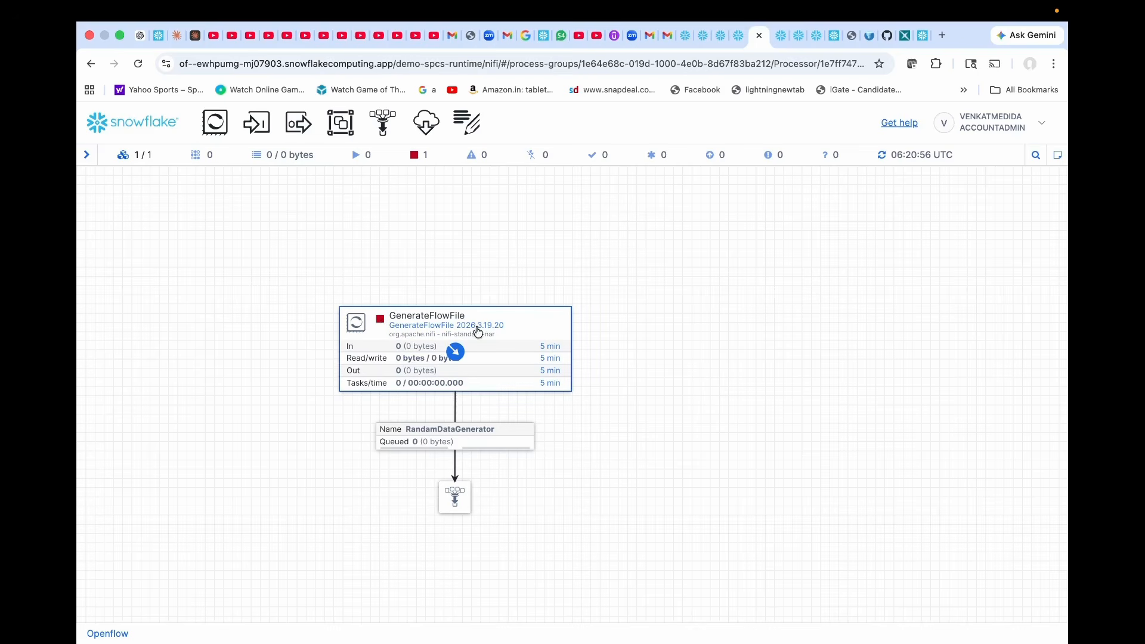
right_click(530, 324)
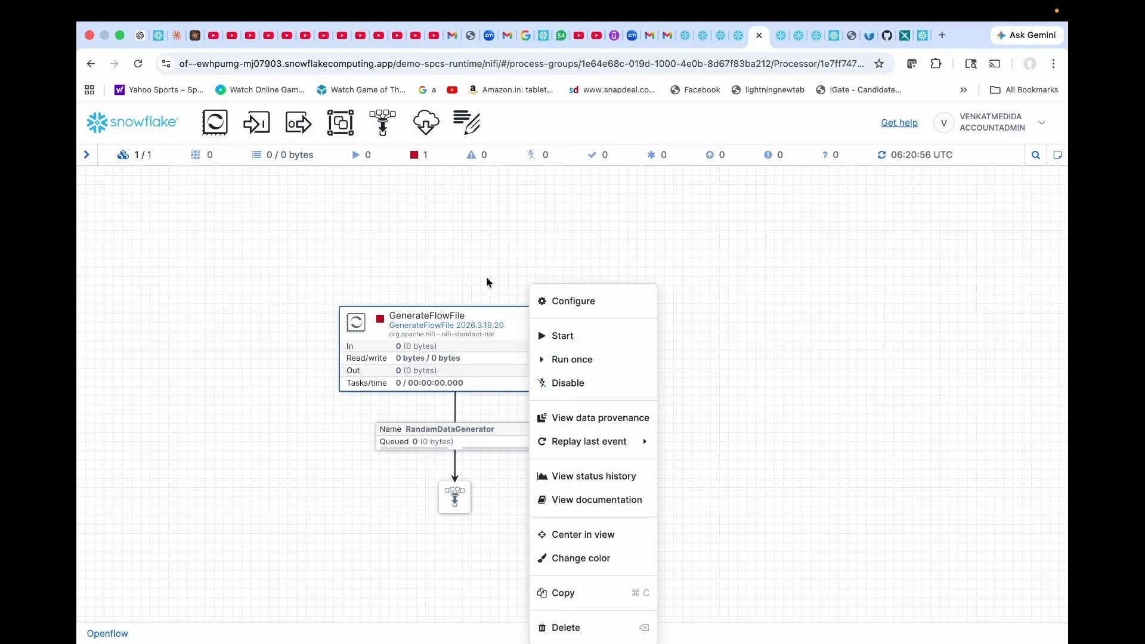
left_click(563, 303)
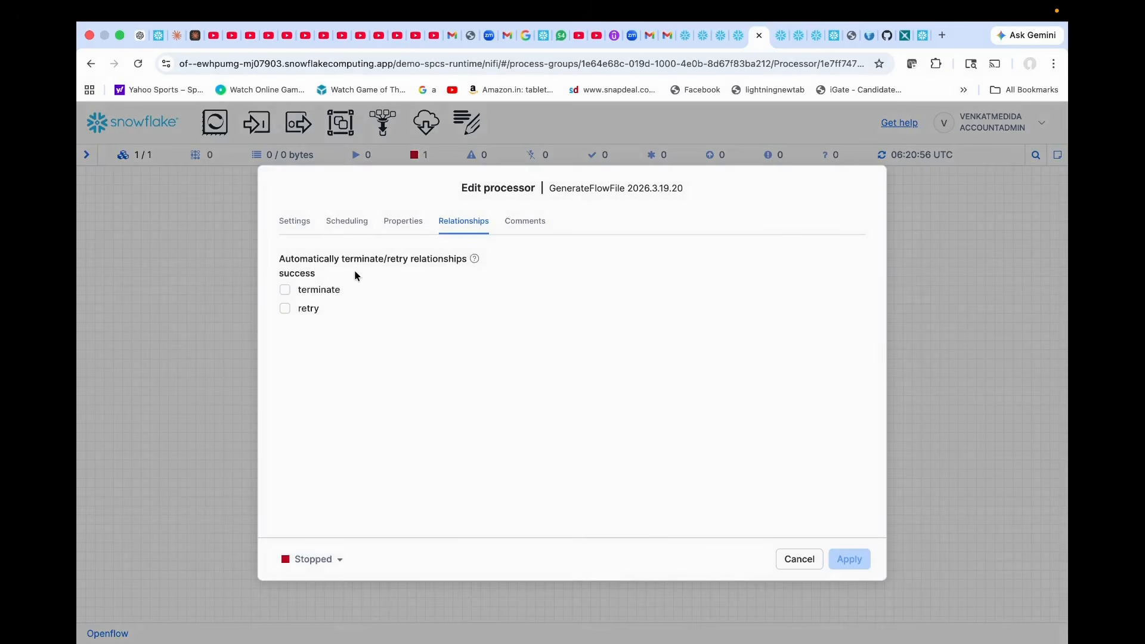
left_click(289, 222)
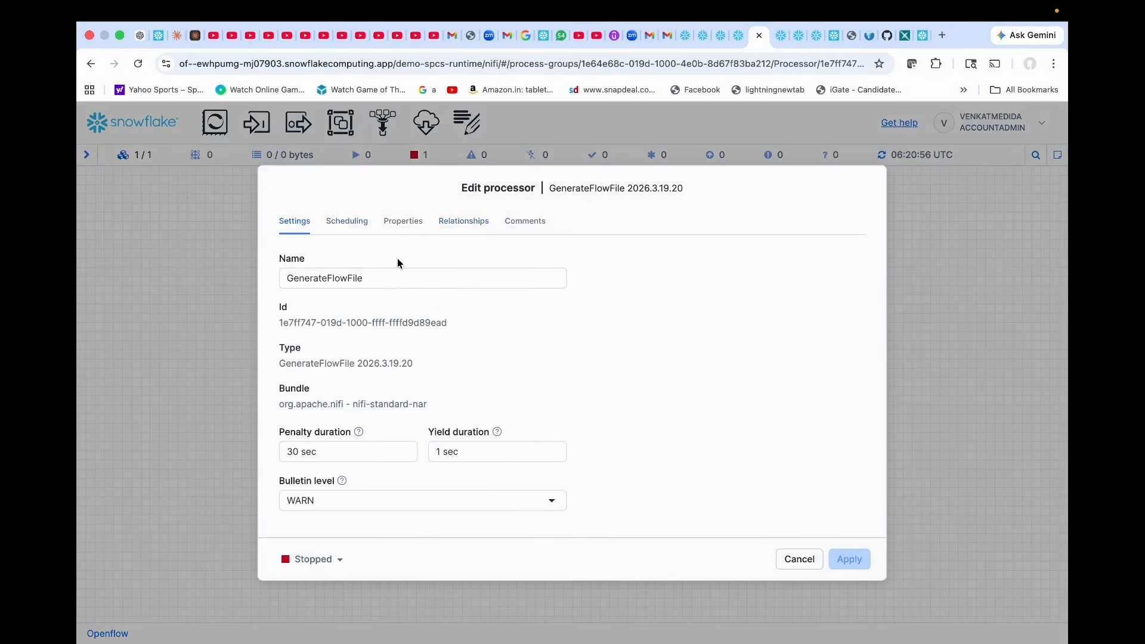
left_click(337, 220)
left_click(410, 222)
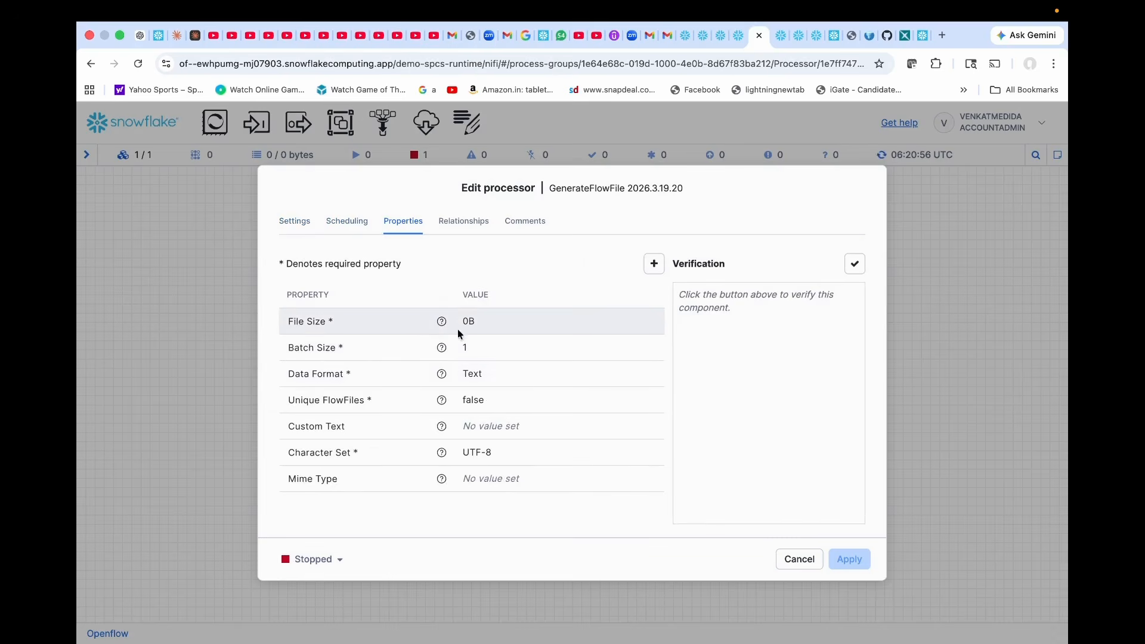
left_click(518, 436)
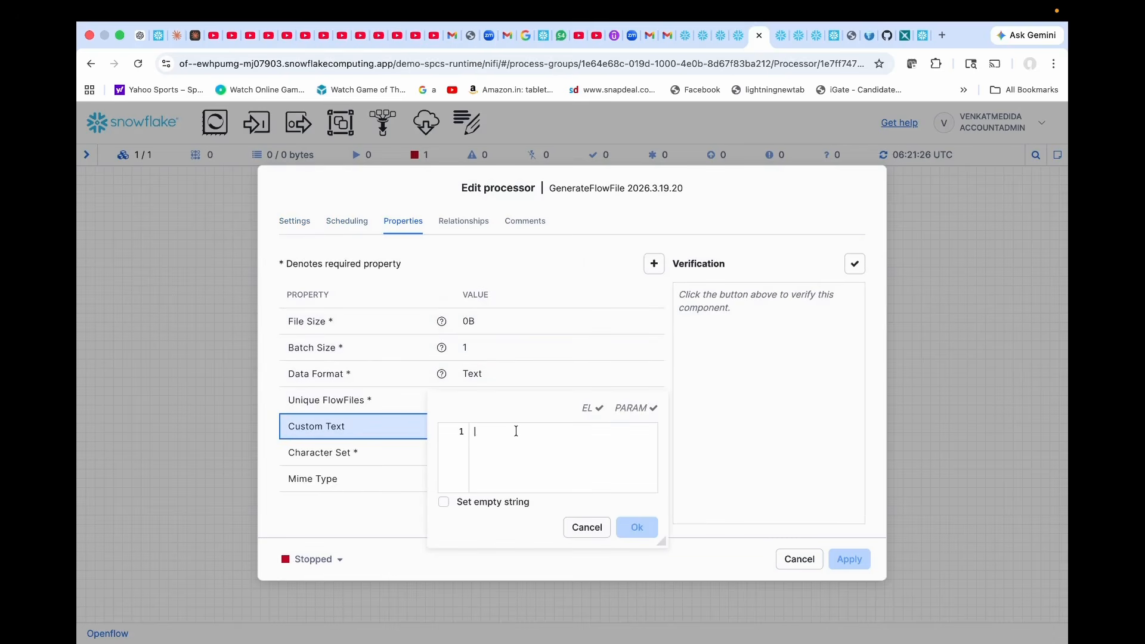
type("Test file")
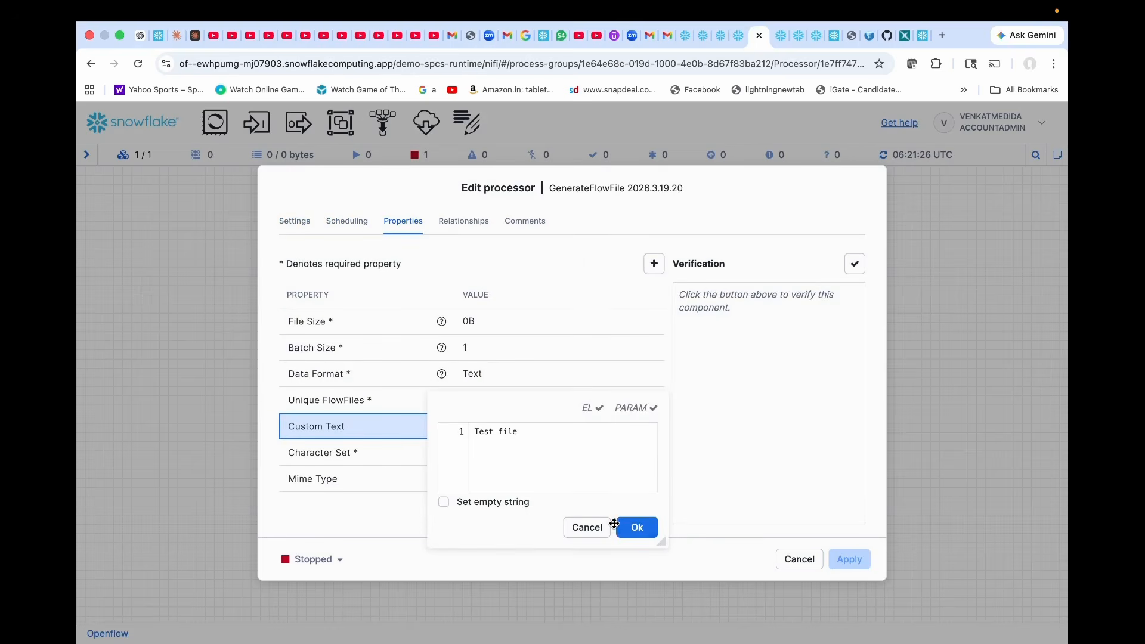
left_click(634, 528)
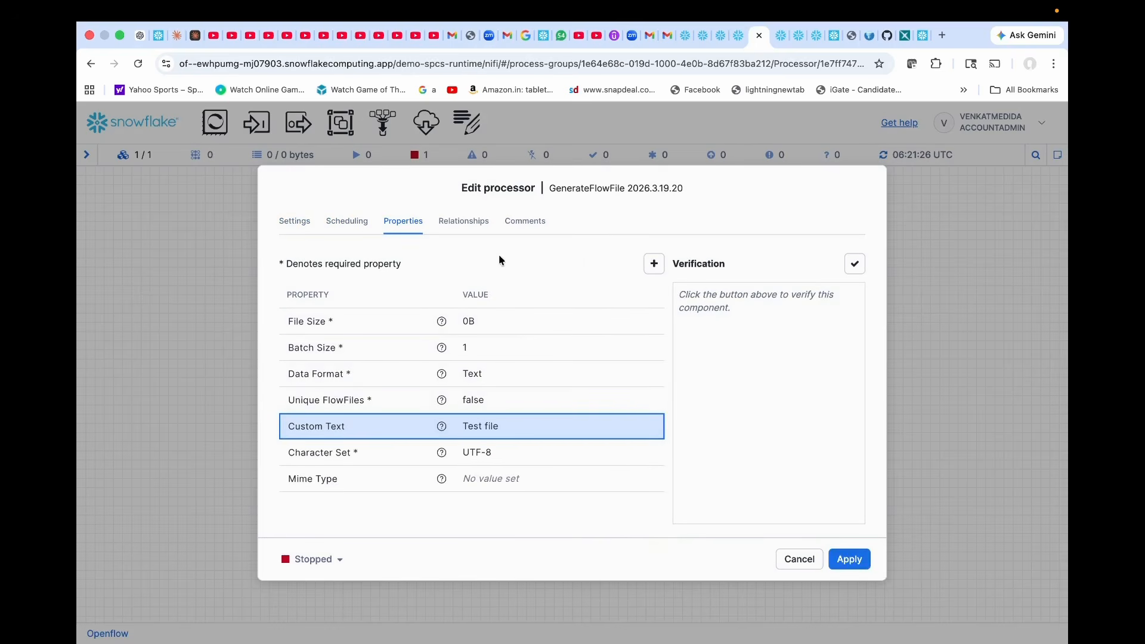
left_click(854, 264)
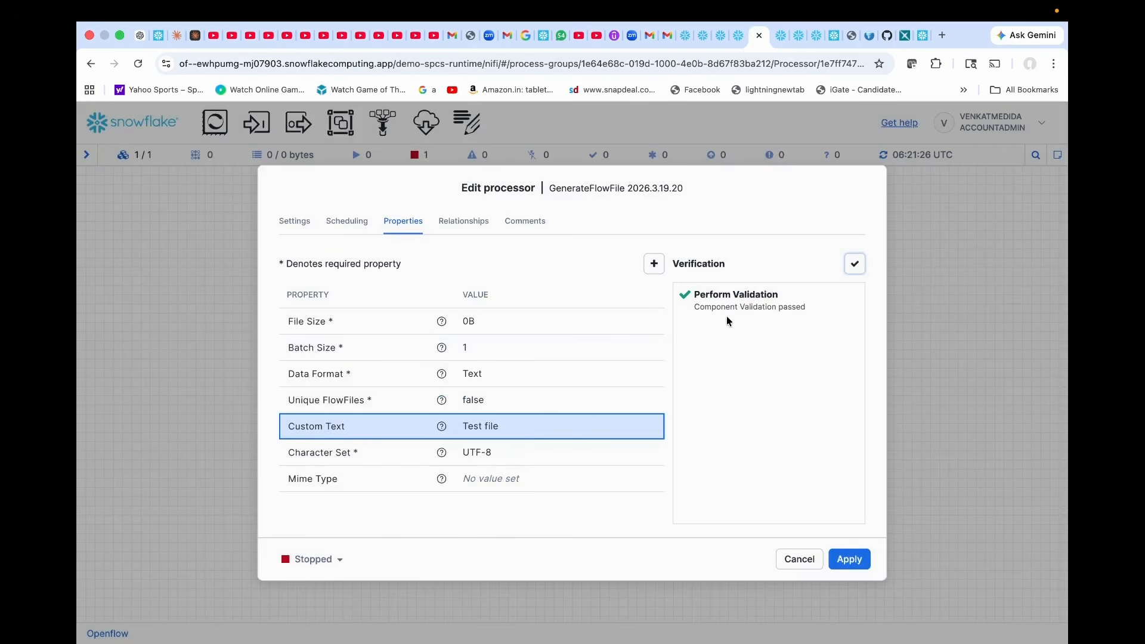
left_click(850, 559)
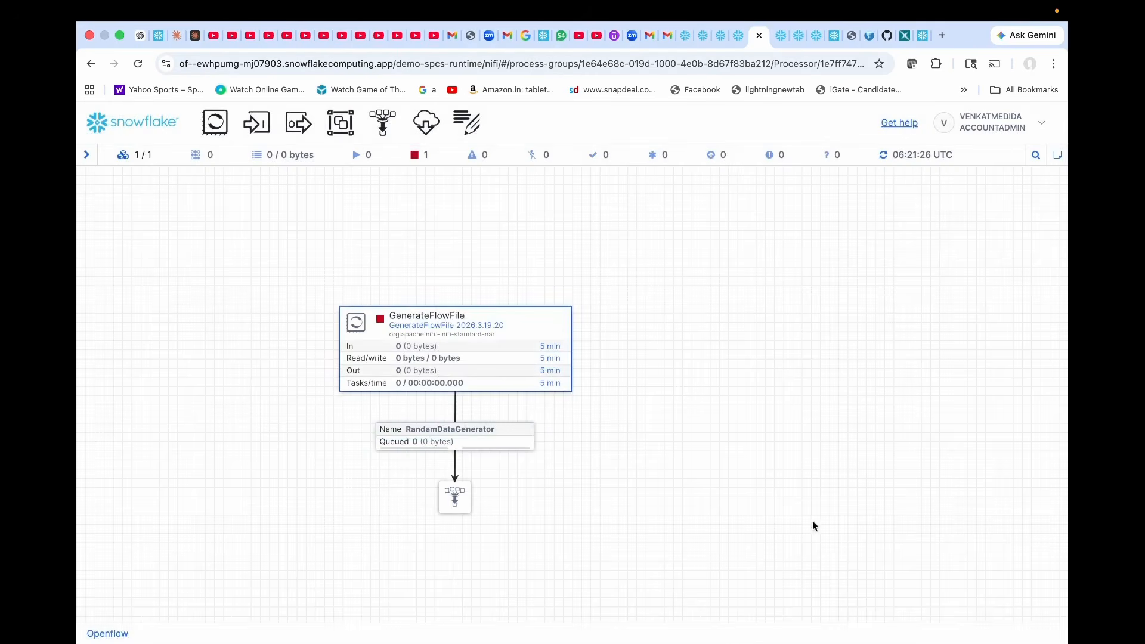
Start the GenerateFlowFile processor.
right_click(552, 319)
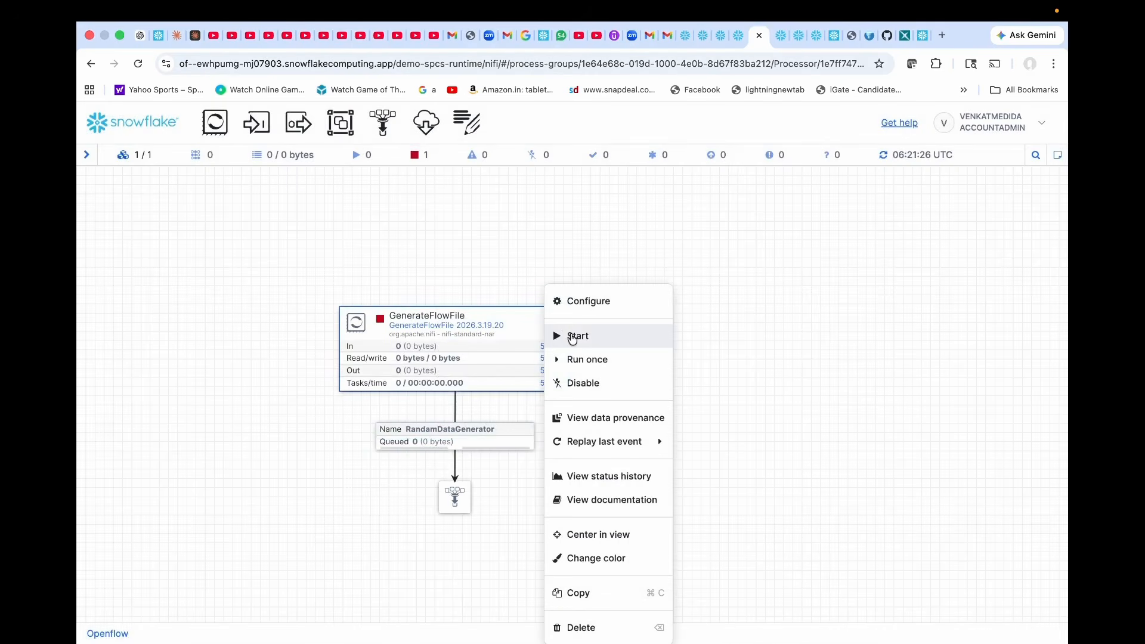
left_click(573, 338)
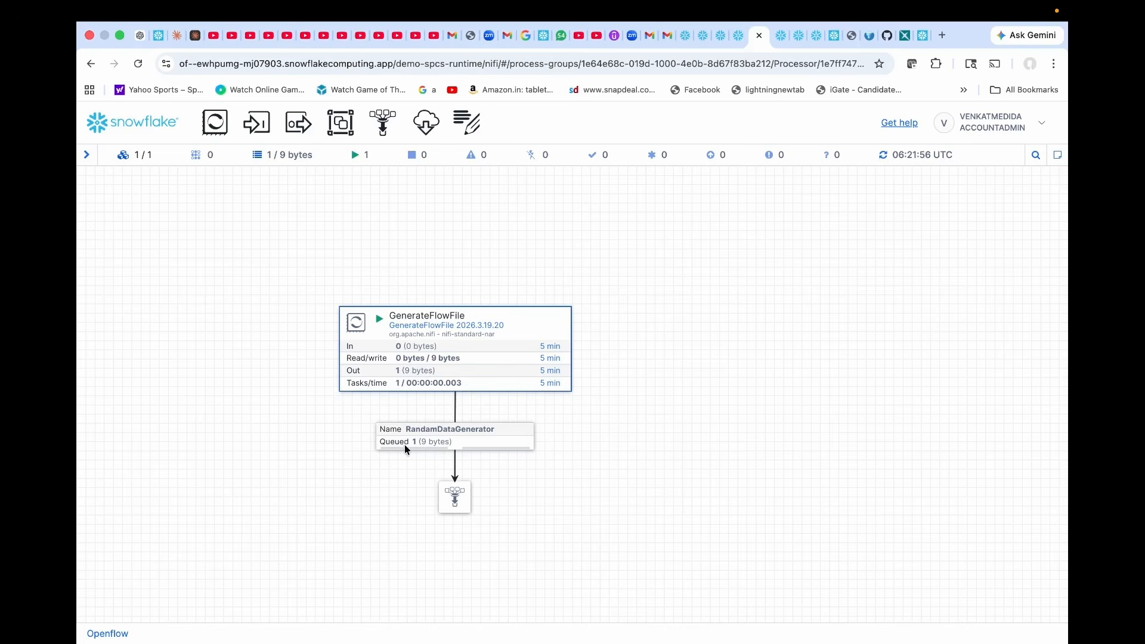
View the content of the CREATE event in GenerateFlowFile's data provenance and return to the processor on the canvas.
right_click(521, 327)
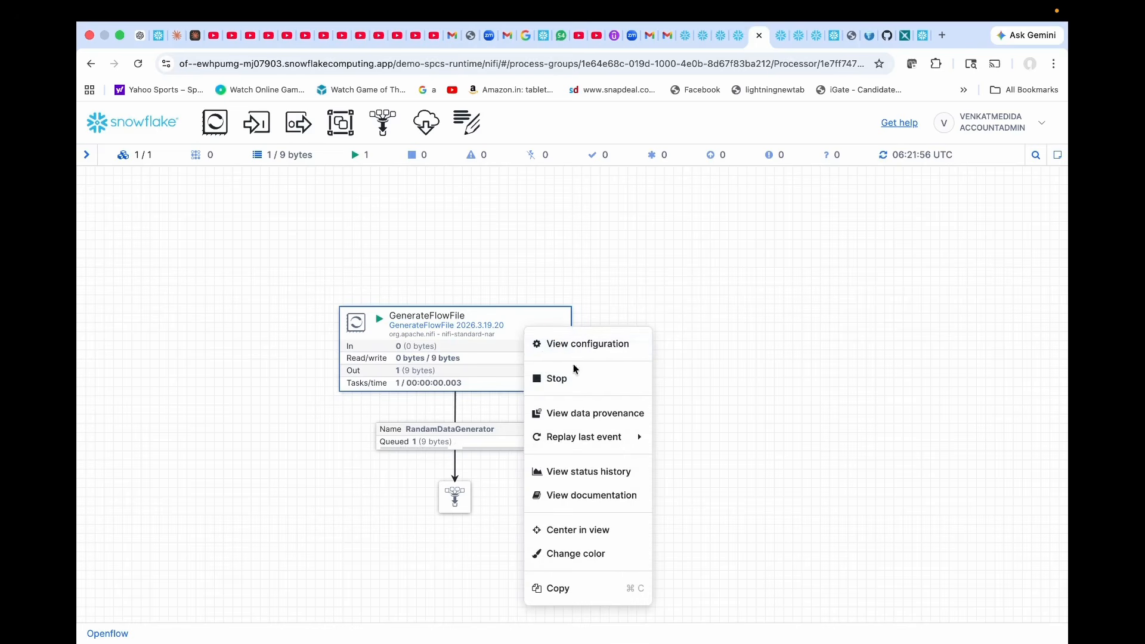
left_click(573, 414)
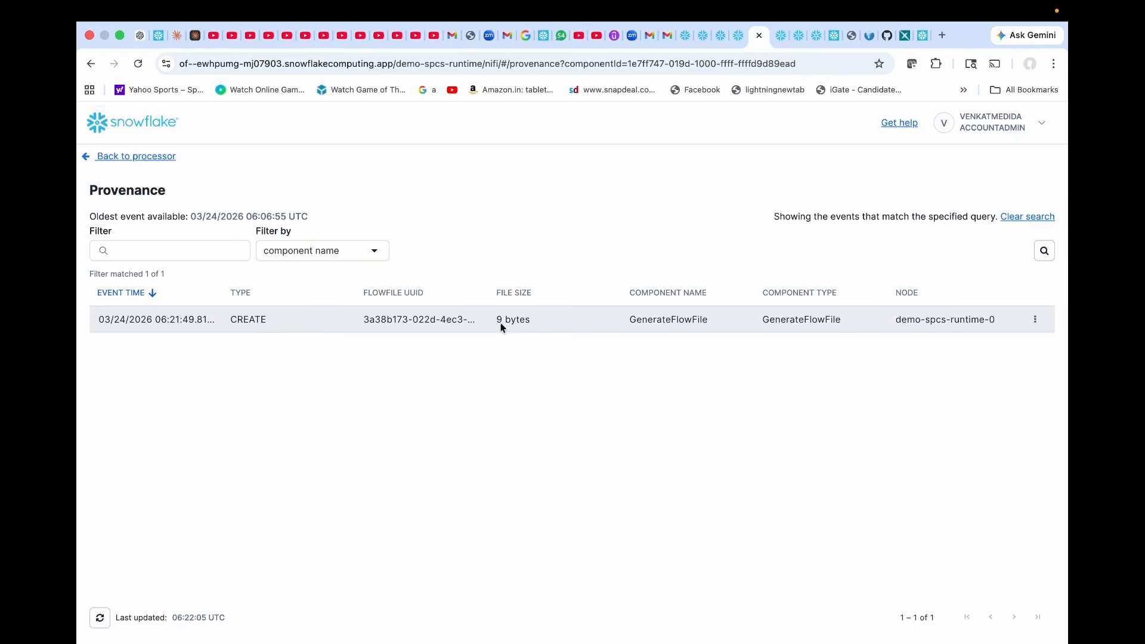
left_click(1036, 320)
left_click(1000, 352)
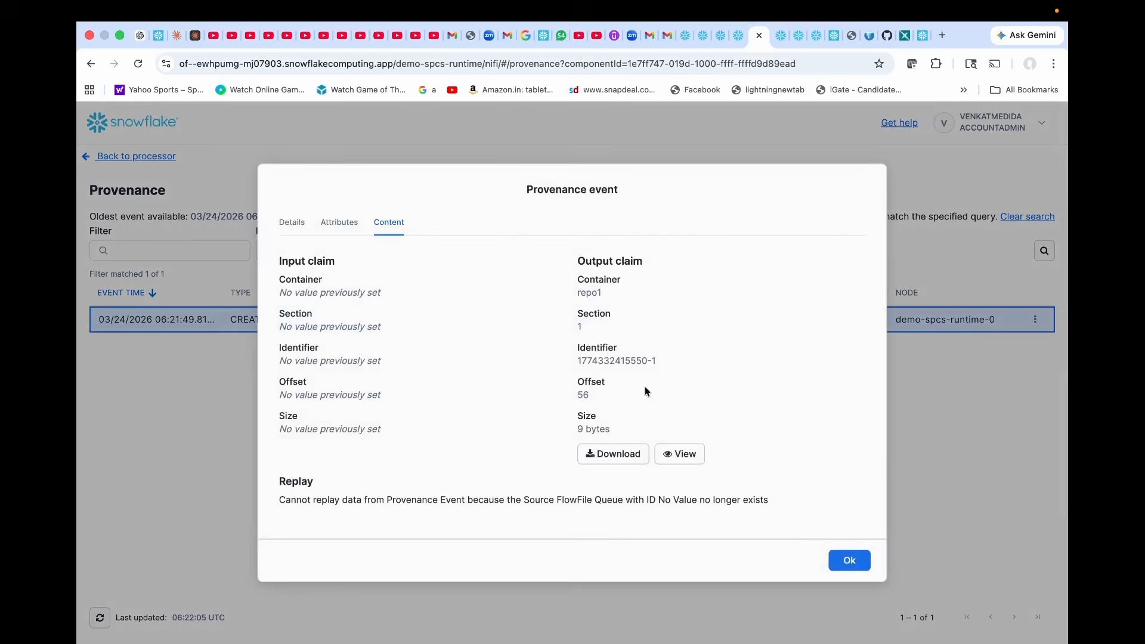
left_click(674, 456)
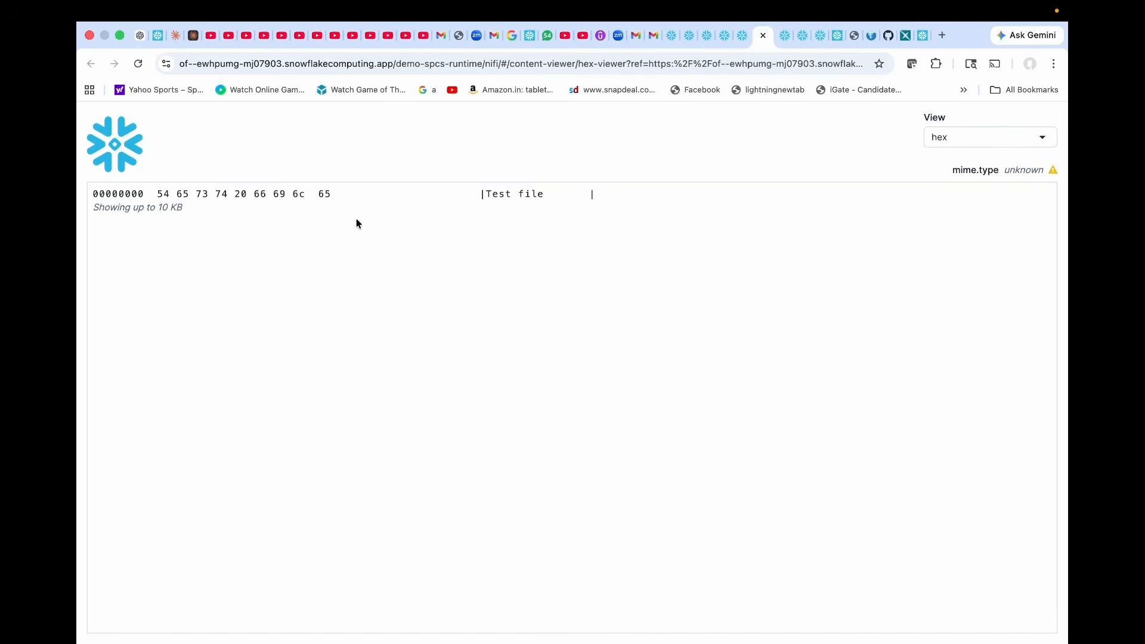
left_click(761, 35)
left_click(844, 561)
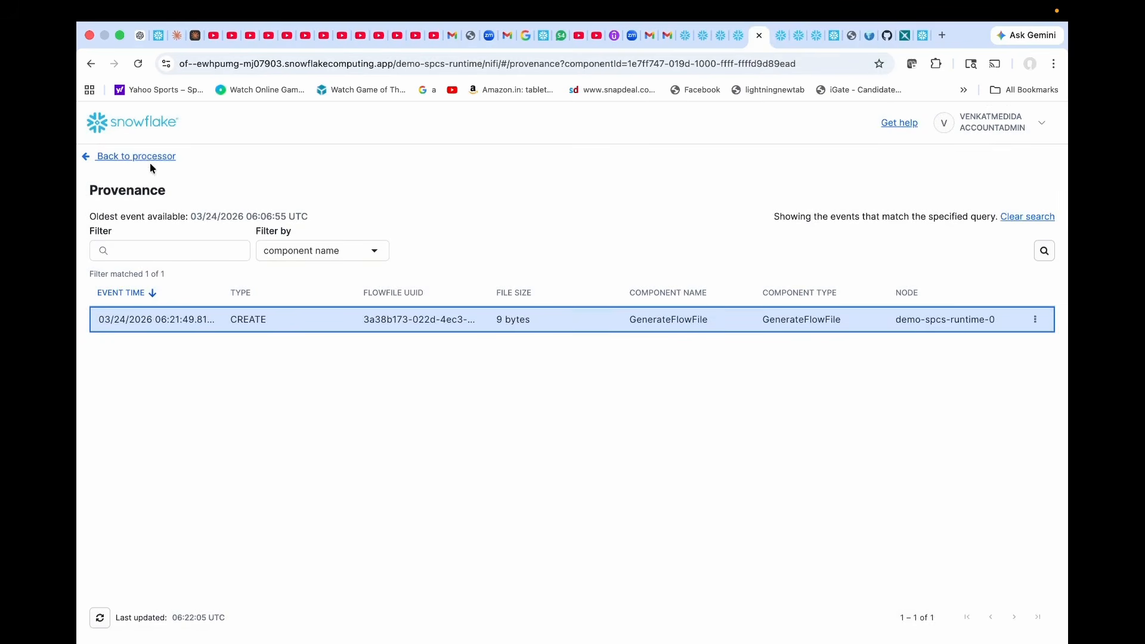
left_click(135, 156)
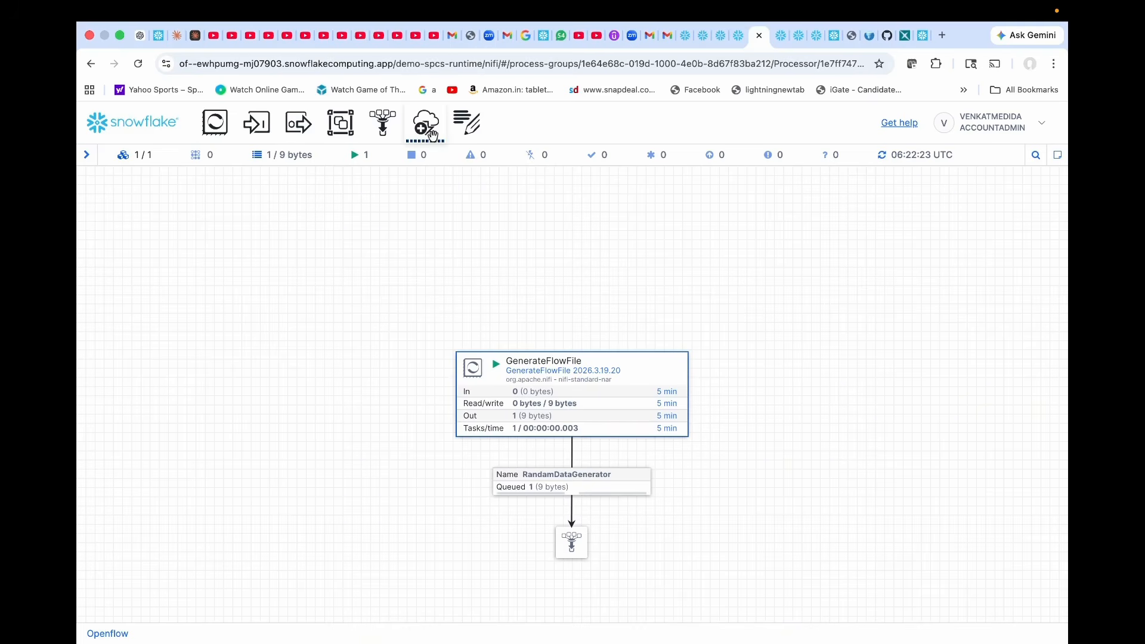
Begin an import from registry above GenerateFlowFile and look through the flows offered in the connectors bucket.
left_click_drag(426, 134, 472, 248)
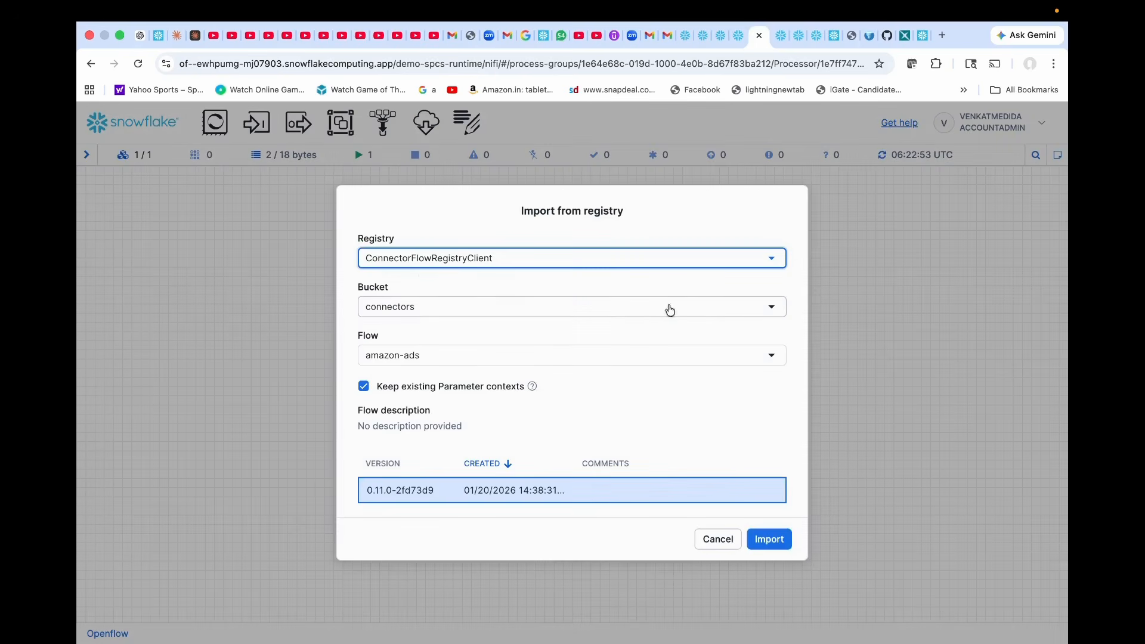
left_click(771, 308)
left_click(772, 309)
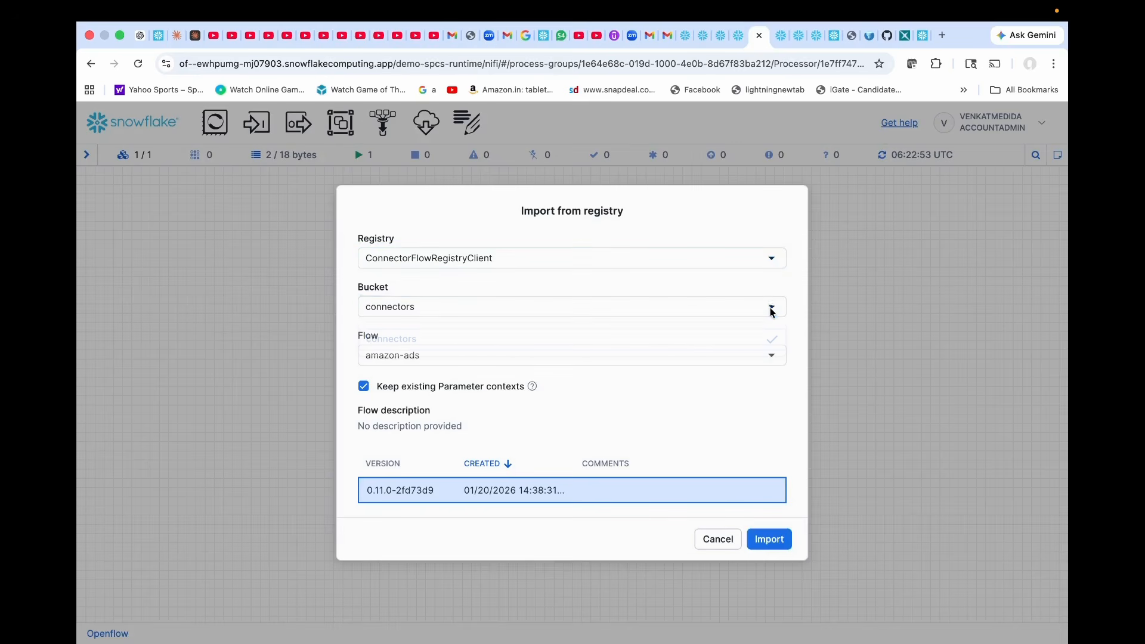
left_click(771, 361)
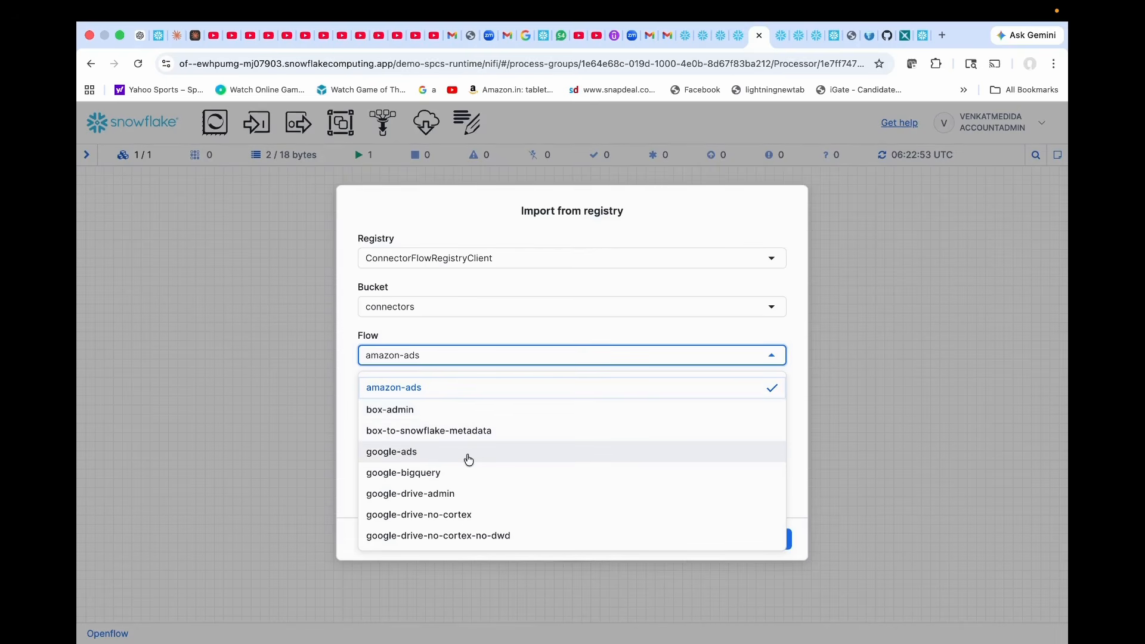
scroll(469, 460, "down", 5)
scroll(468, 459, "down", 2)
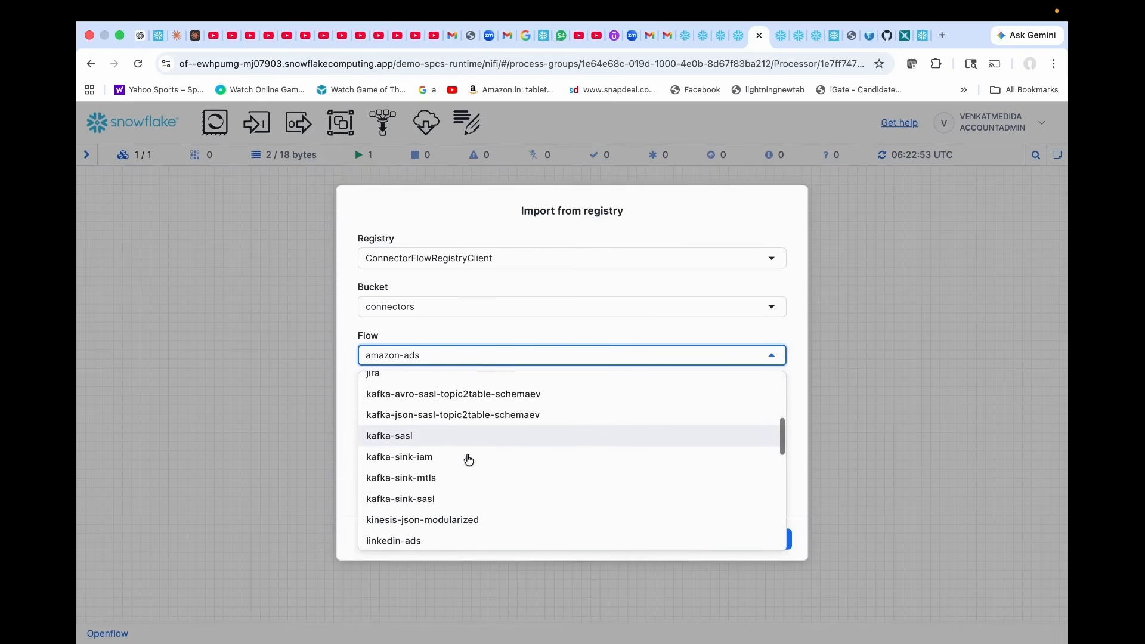
scroll(464, 402, "down", 4)
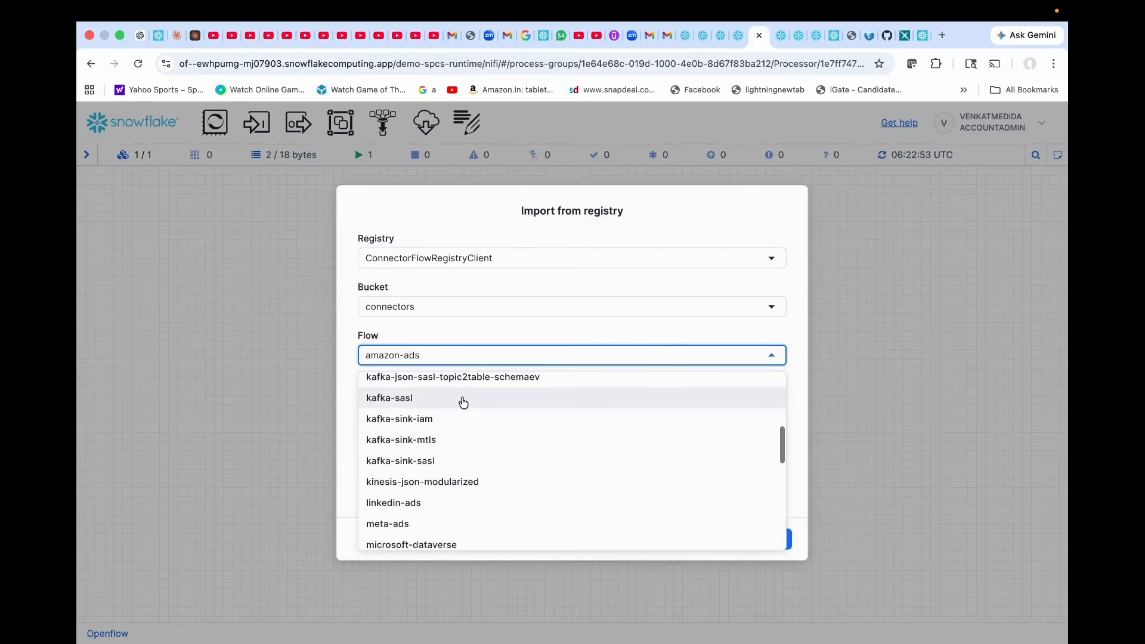
scroll(457, 415, "down", 4)
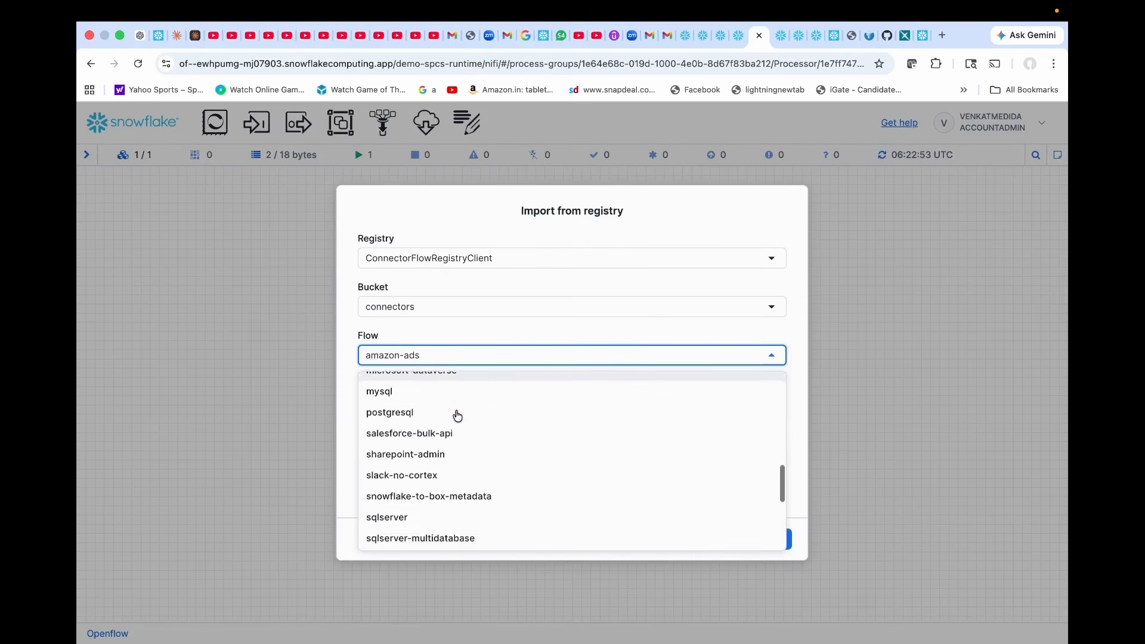
scroll(454, 412, "down", 4)
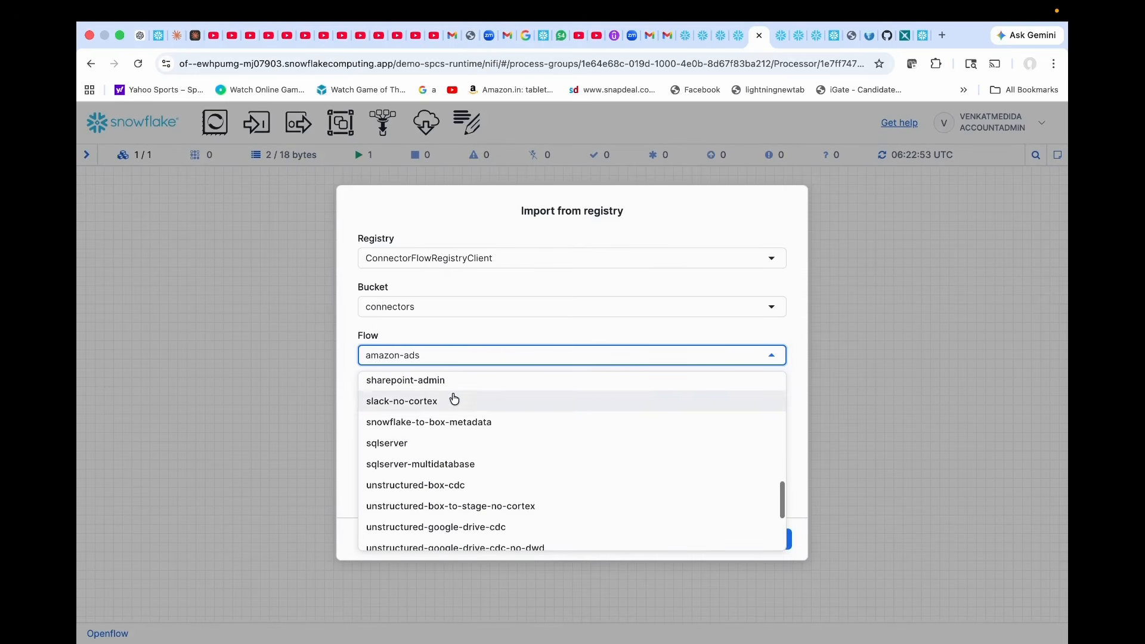
scroll(456, 434, "down", 2)
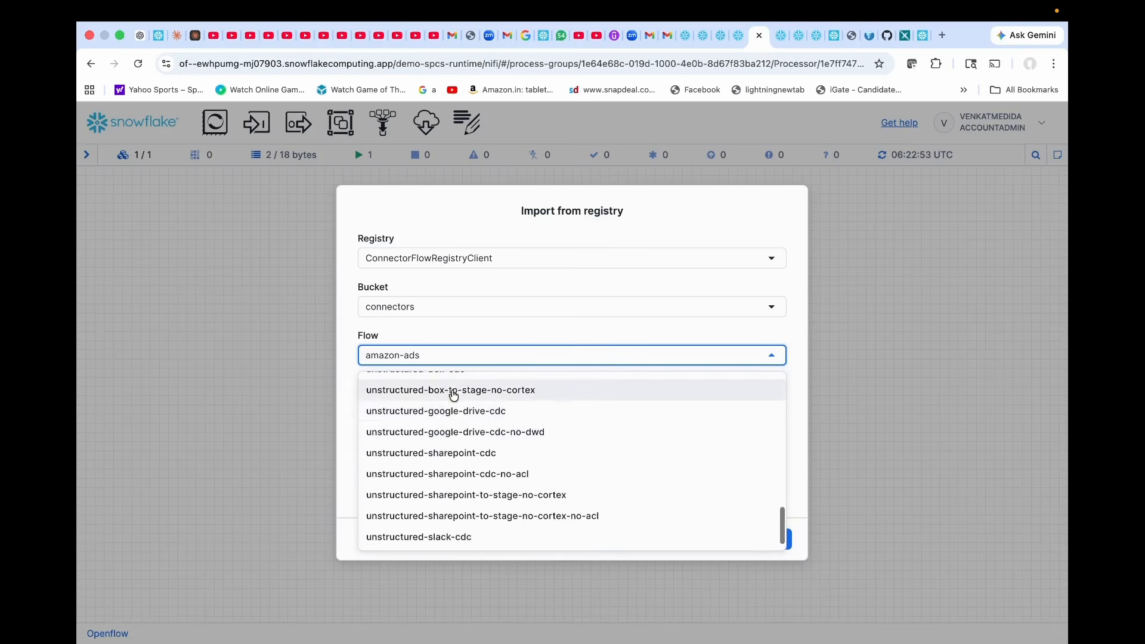
scroll(455, 454, "up", 3)
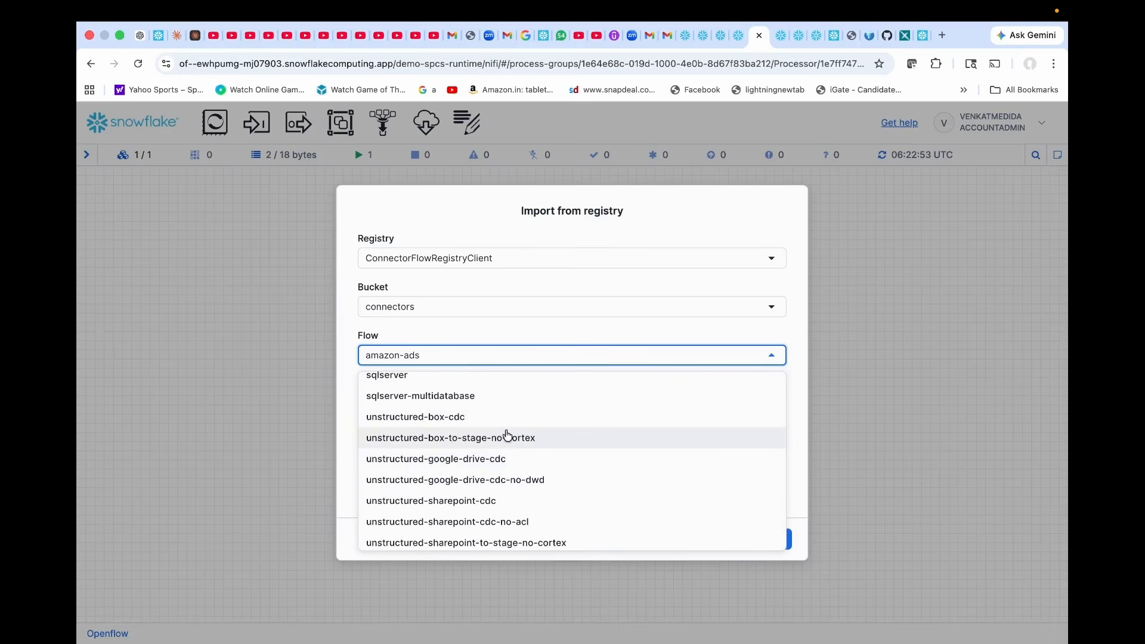
scroll(503, 419, "down", 3)
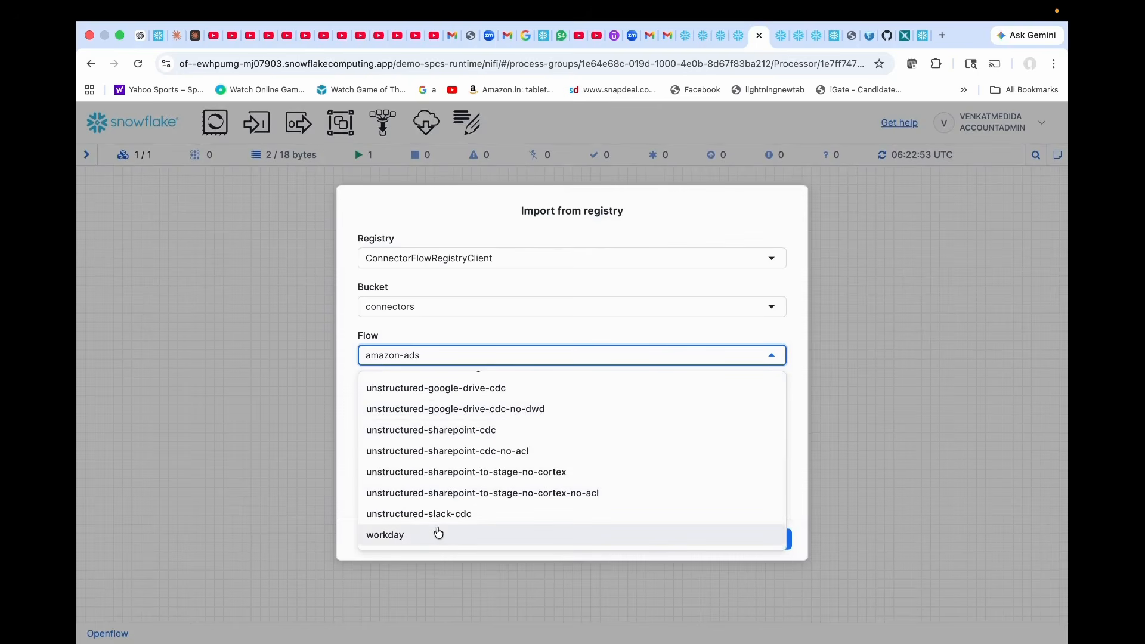
left_click(801, 381)
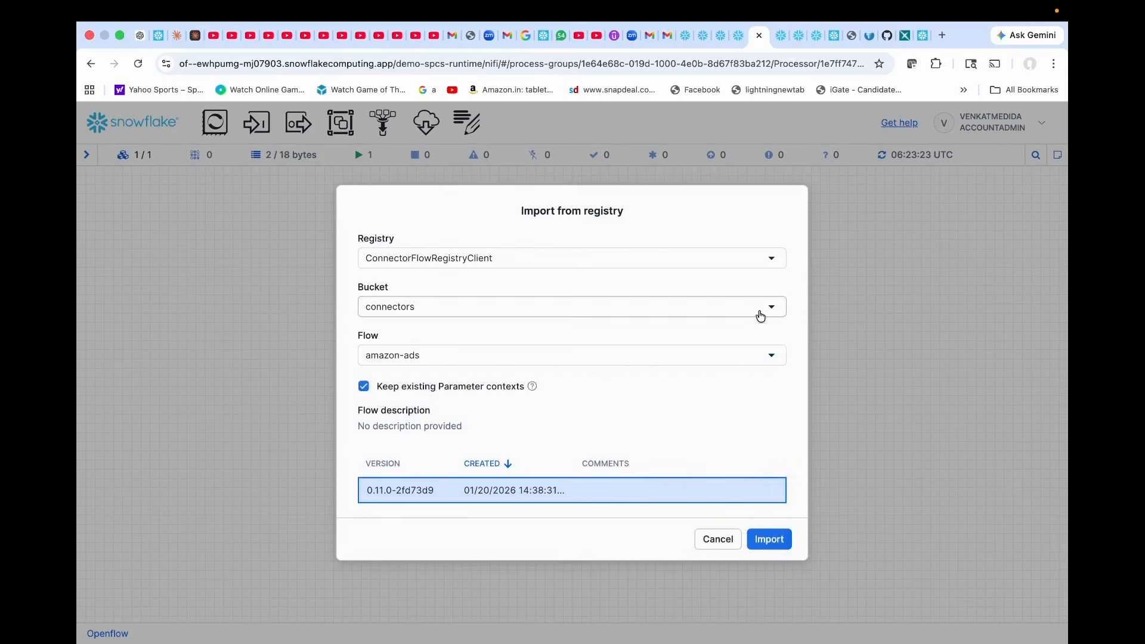
Import the mysql flow from the connectors bucket and place its process group above and to the right of GenerateFlowFile.
left_click(693, 359)
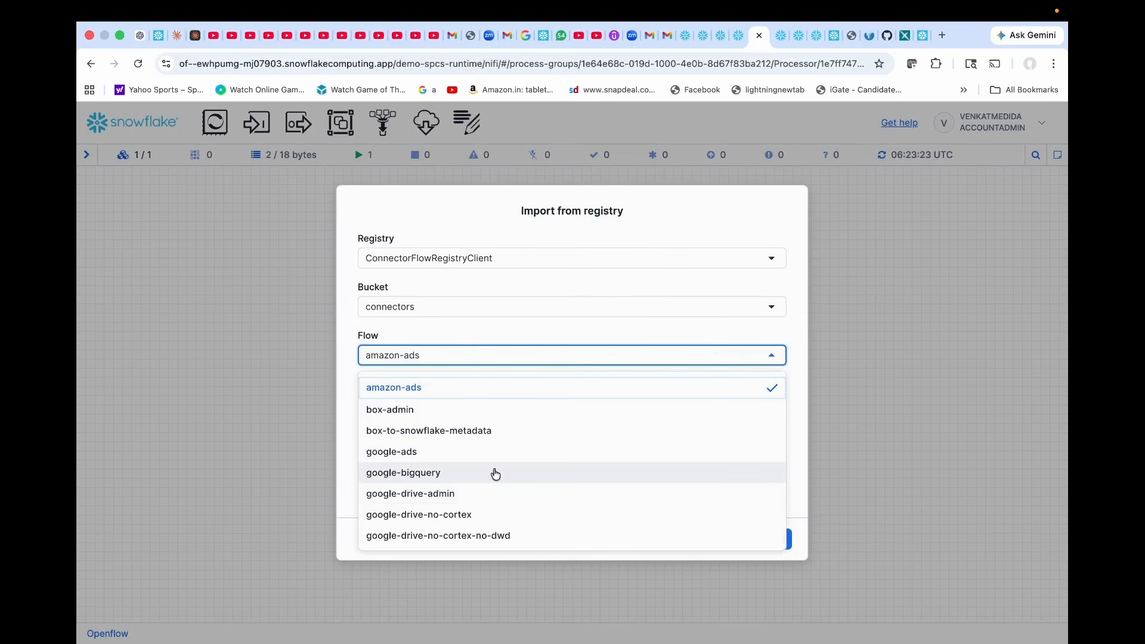
scroll(495, 473, "down", 5)
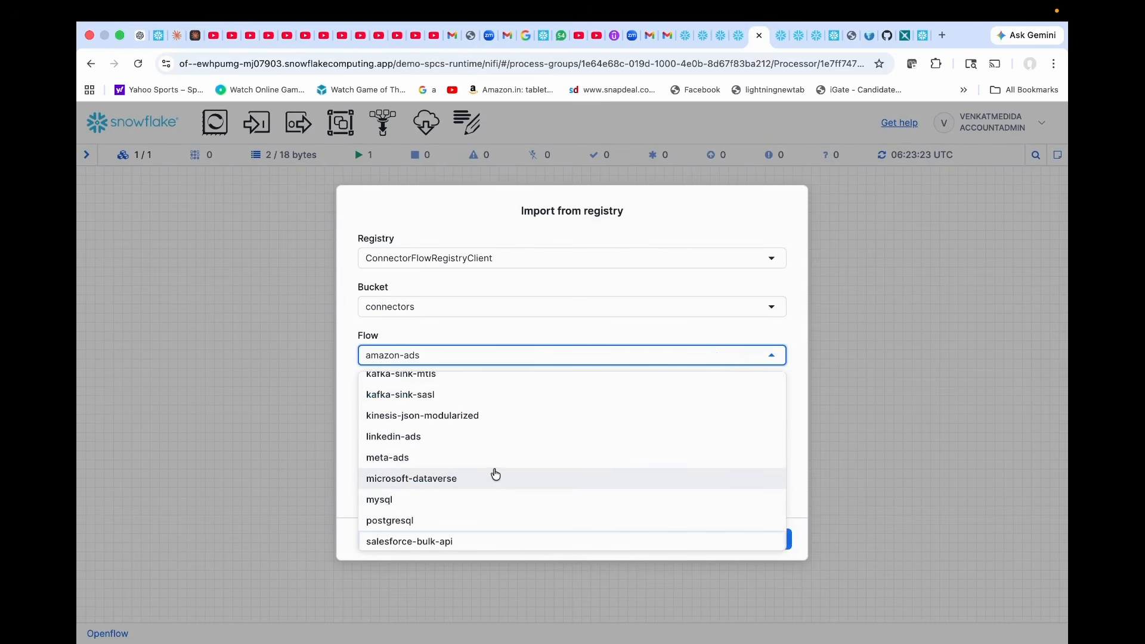
left_click(417, 499)
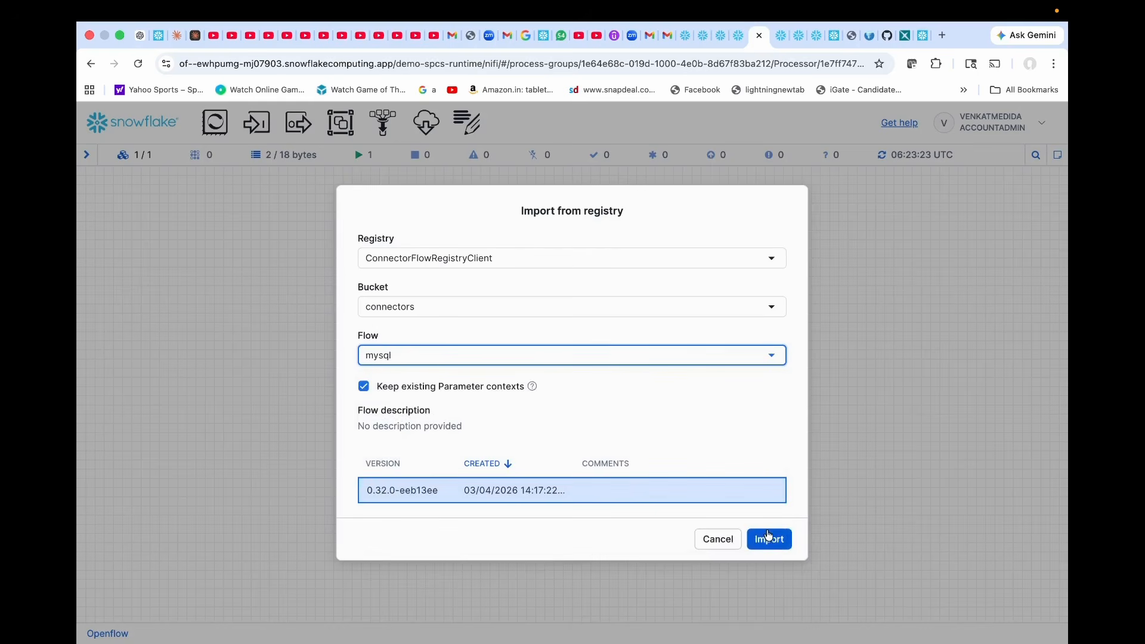
left_click(768, 539)
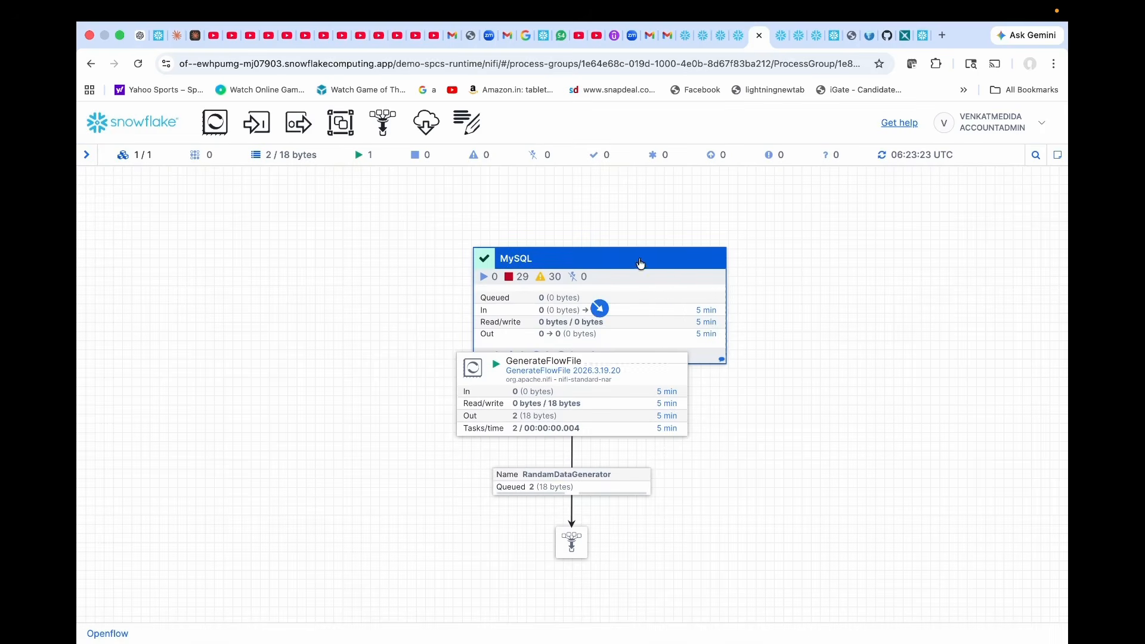
left_click_drag(635, 262, 866, 235)
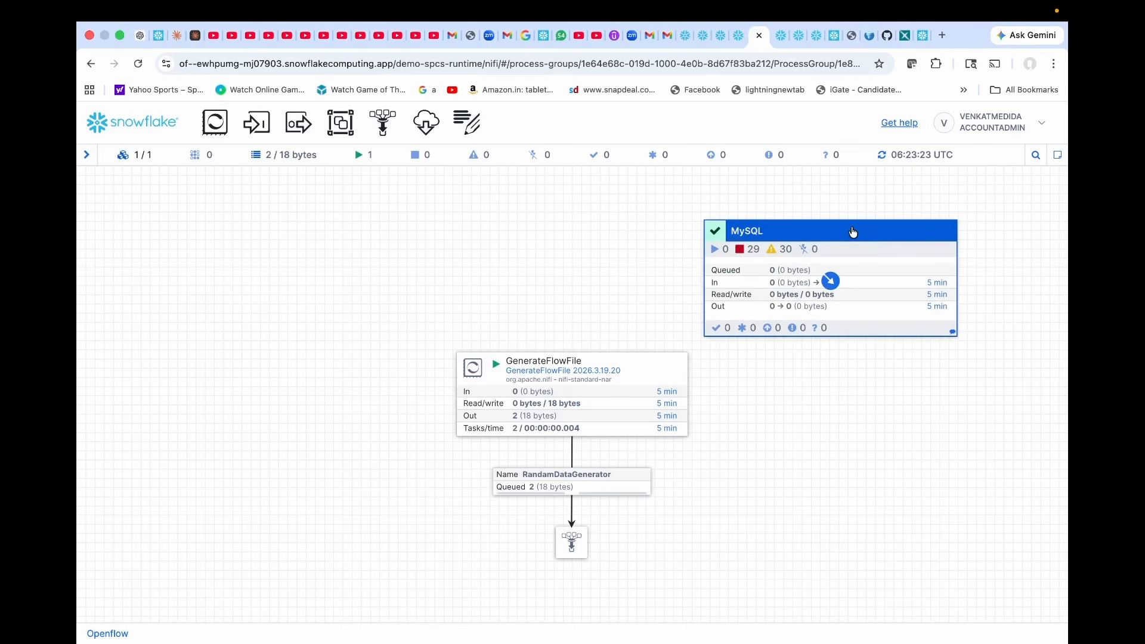
Look over the actions available for the MySQL process group and enter the group.
right_click(853, 232)
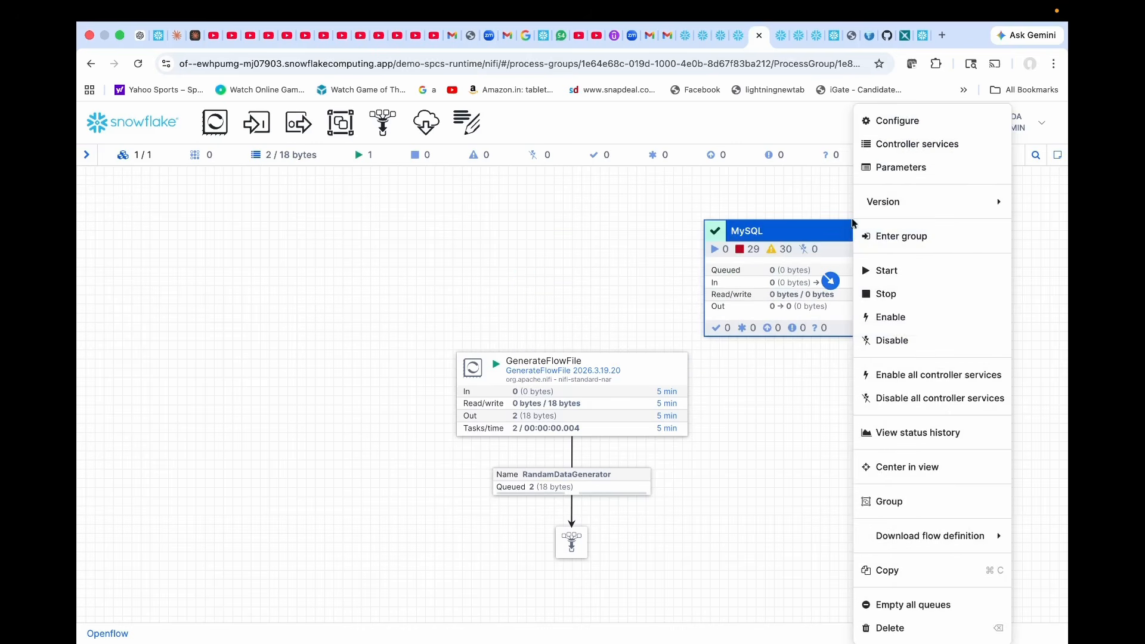
left_click(783, 213)
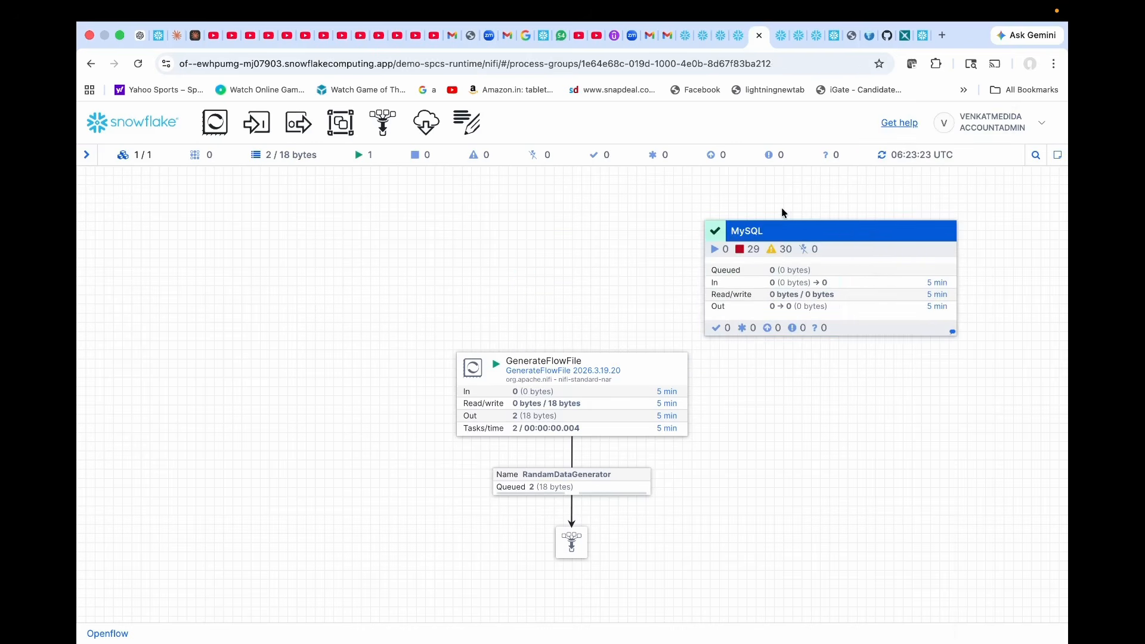
right_click(847, 233)
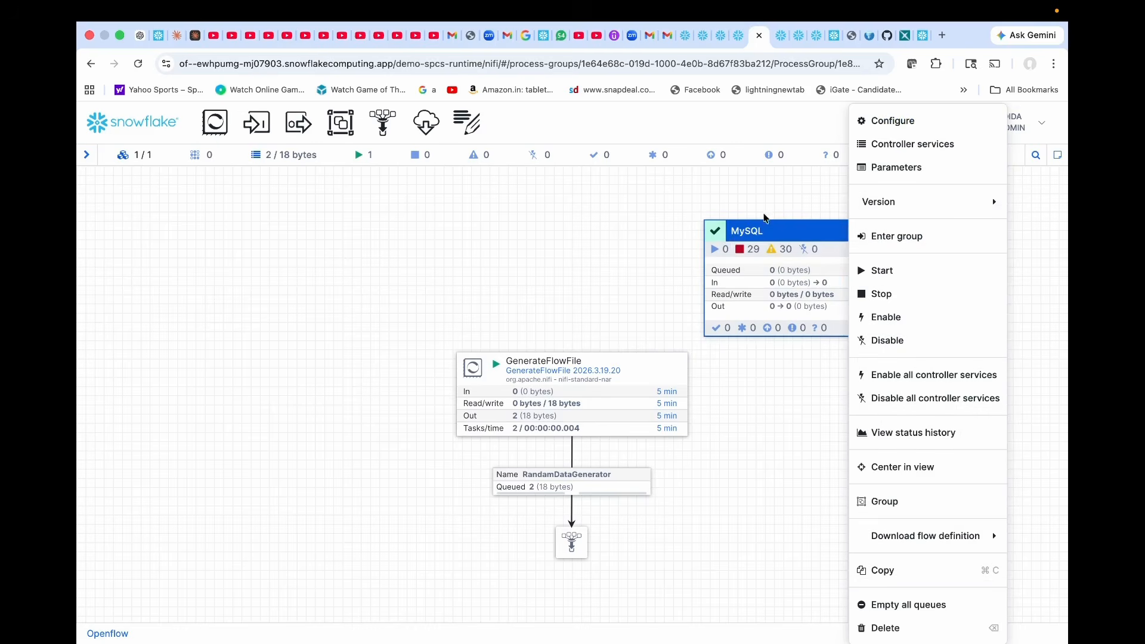
left_click(802, 229)
double_click(810, 233)
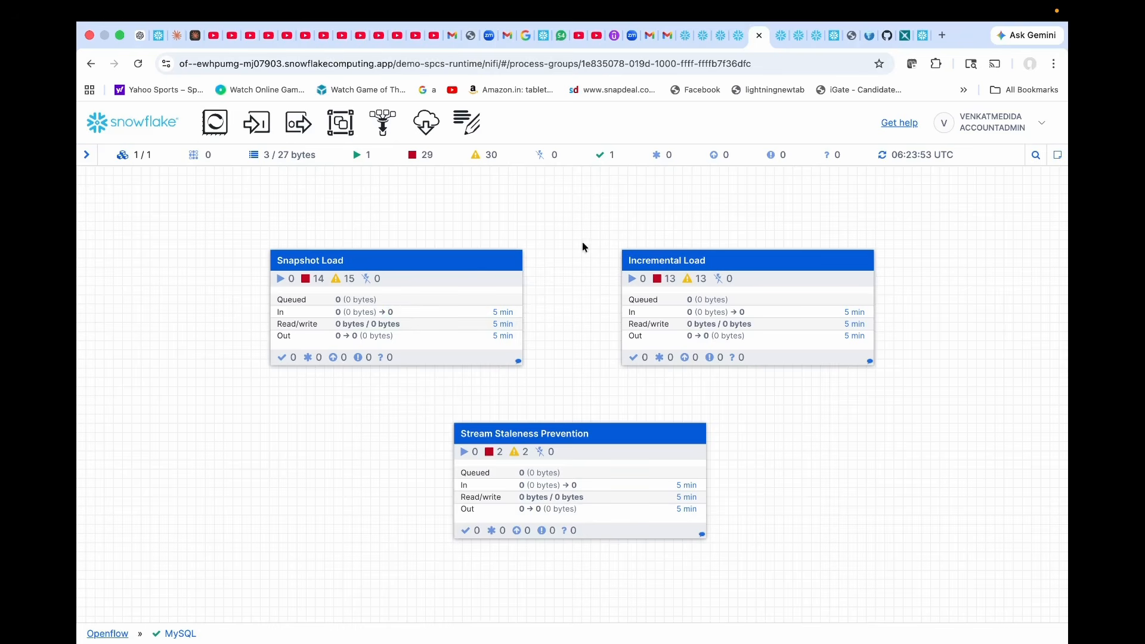
Enter the Incremental Load process group and examine its flow up close, including the Create Journal Table branch and the Read MySQL CDC Stream processor.
left_click(709, 265)
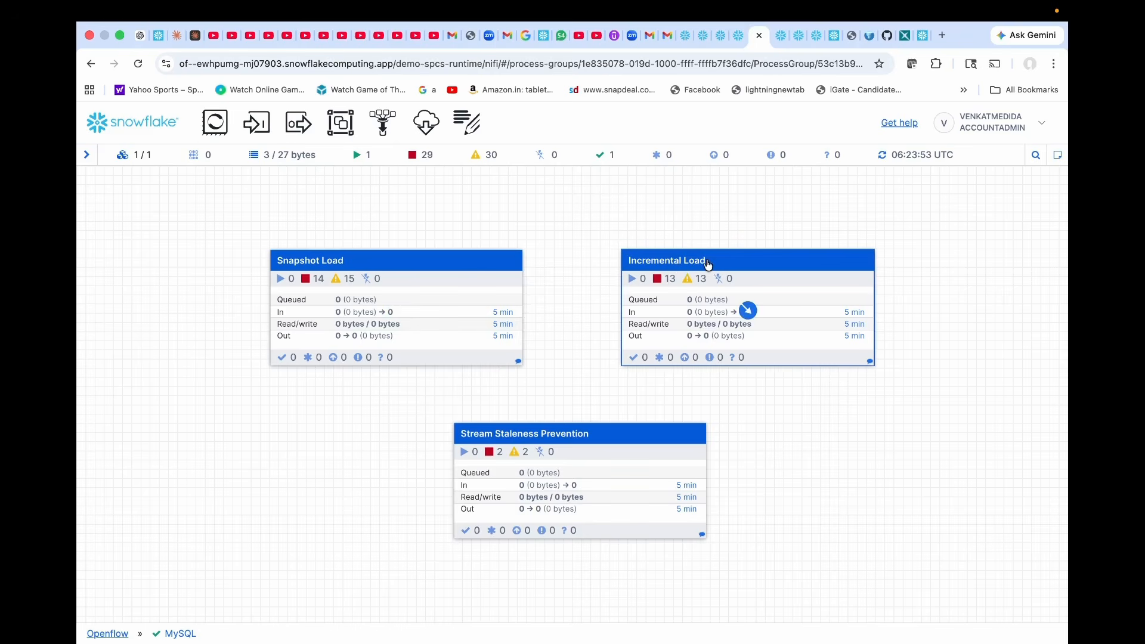
double_click(708, 265)
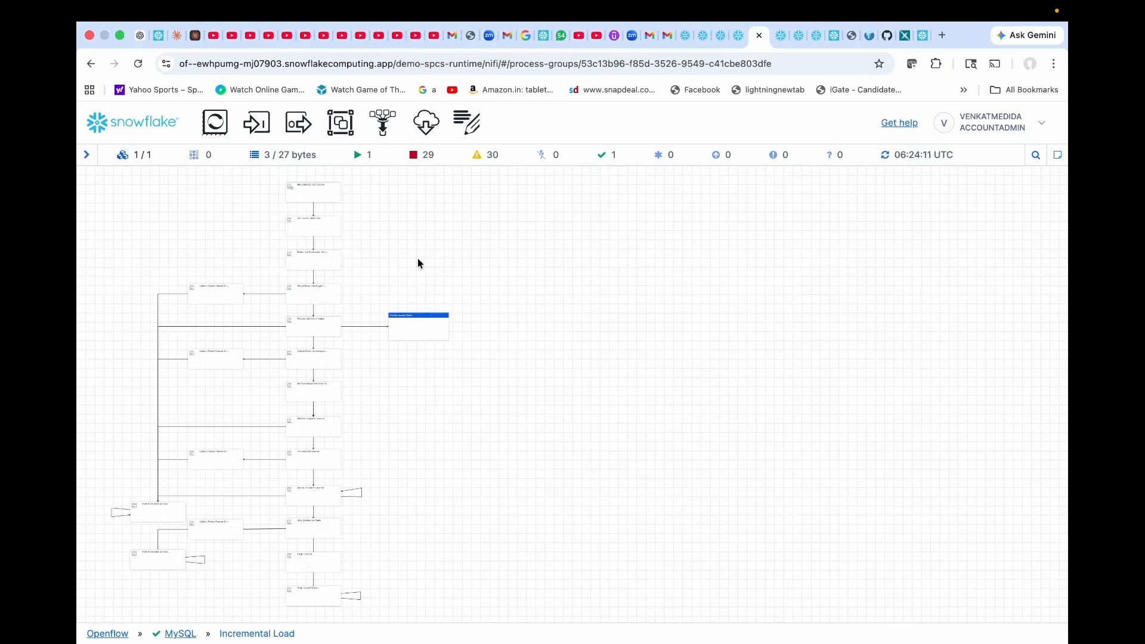
scroll(418, 259, "up", 5)
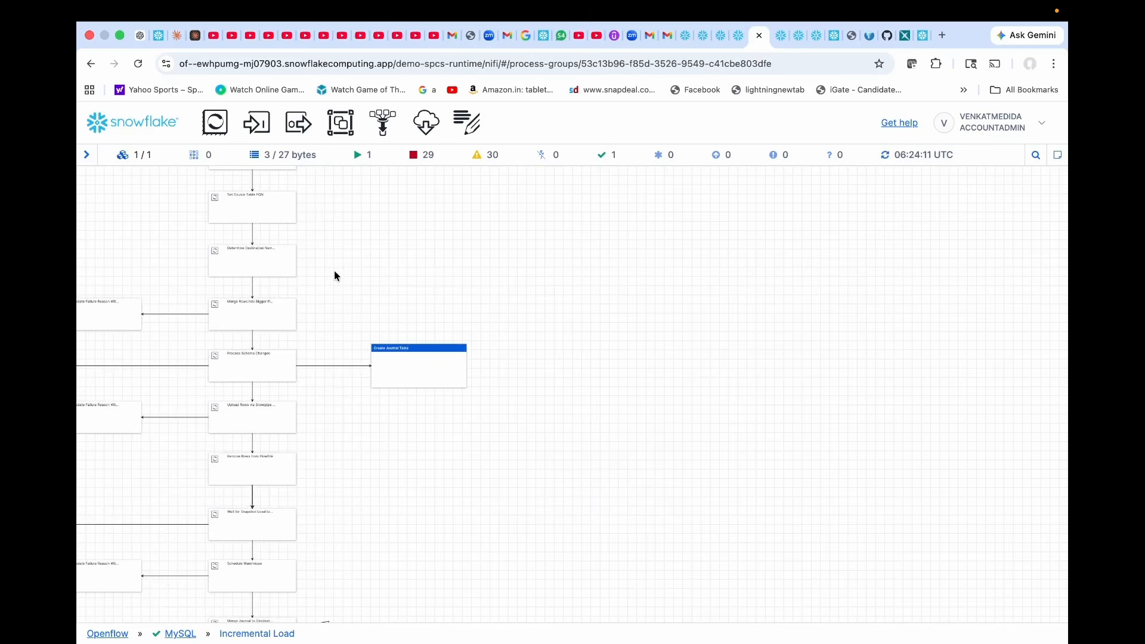
left_click_drag(141, 260, 472, 209)
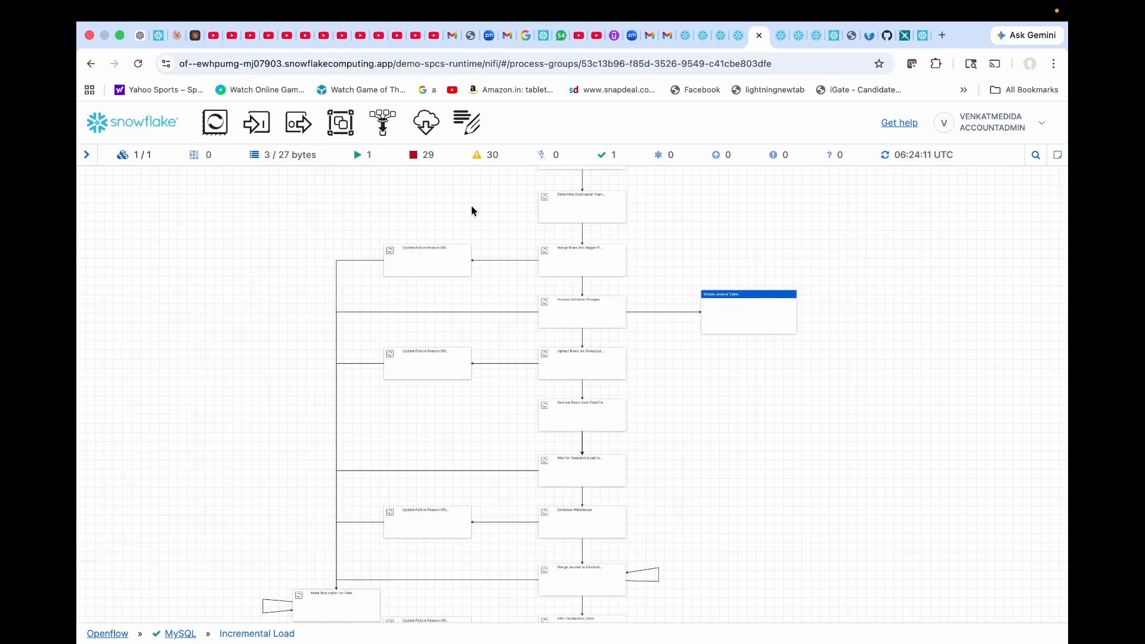
left_click(88, 157)
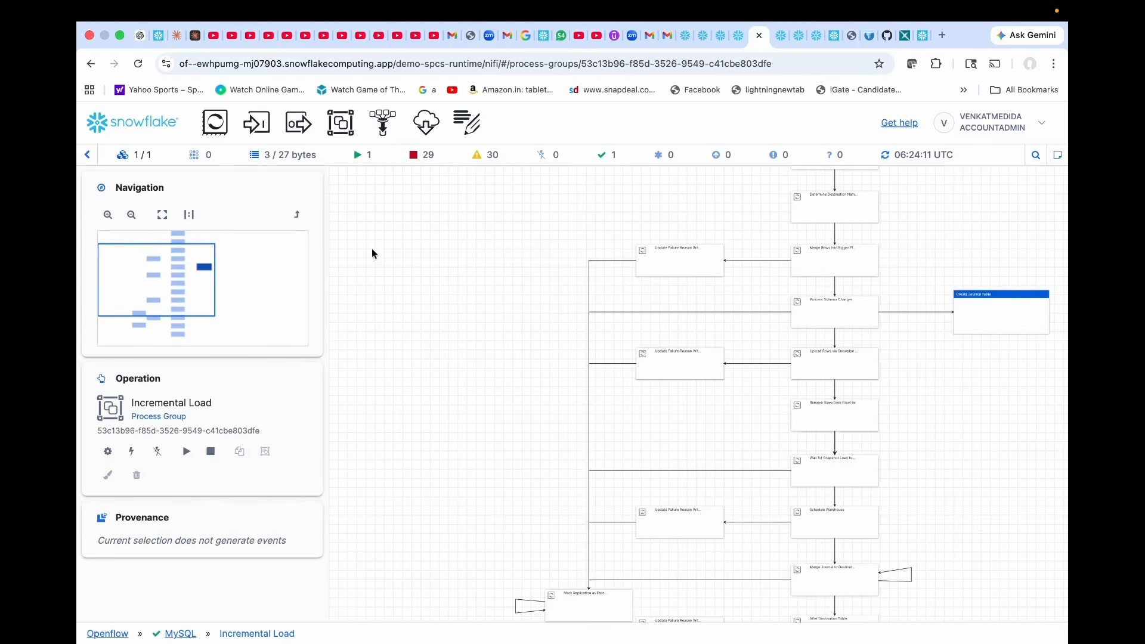
left_click(107, 216)
left_click(107, 216)
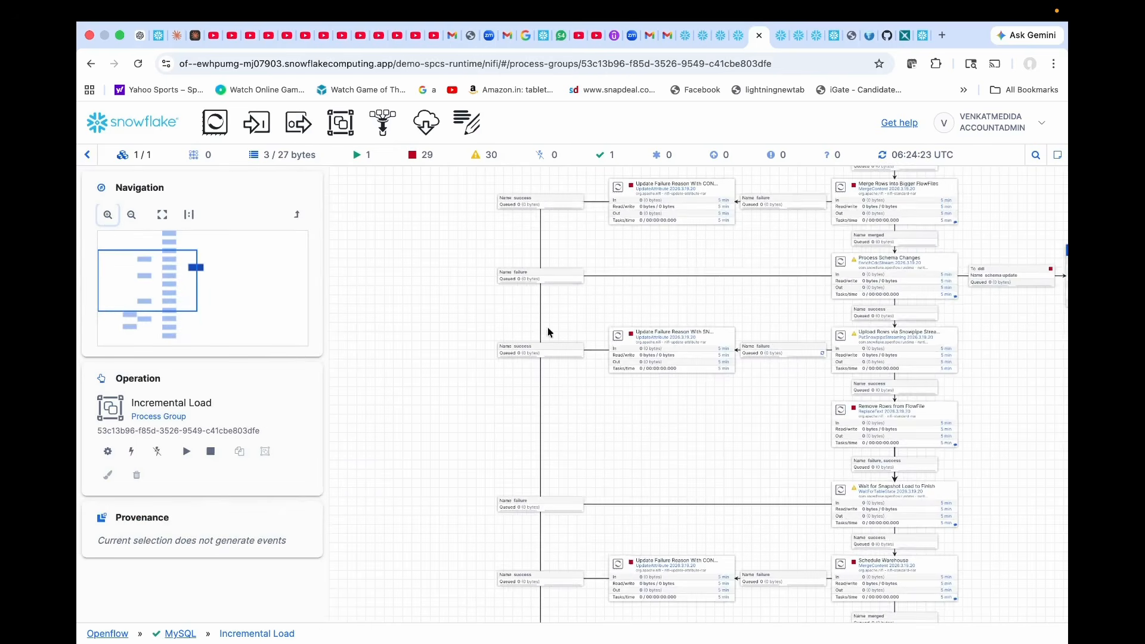
left_click_drag(743, 428, 605, 531)
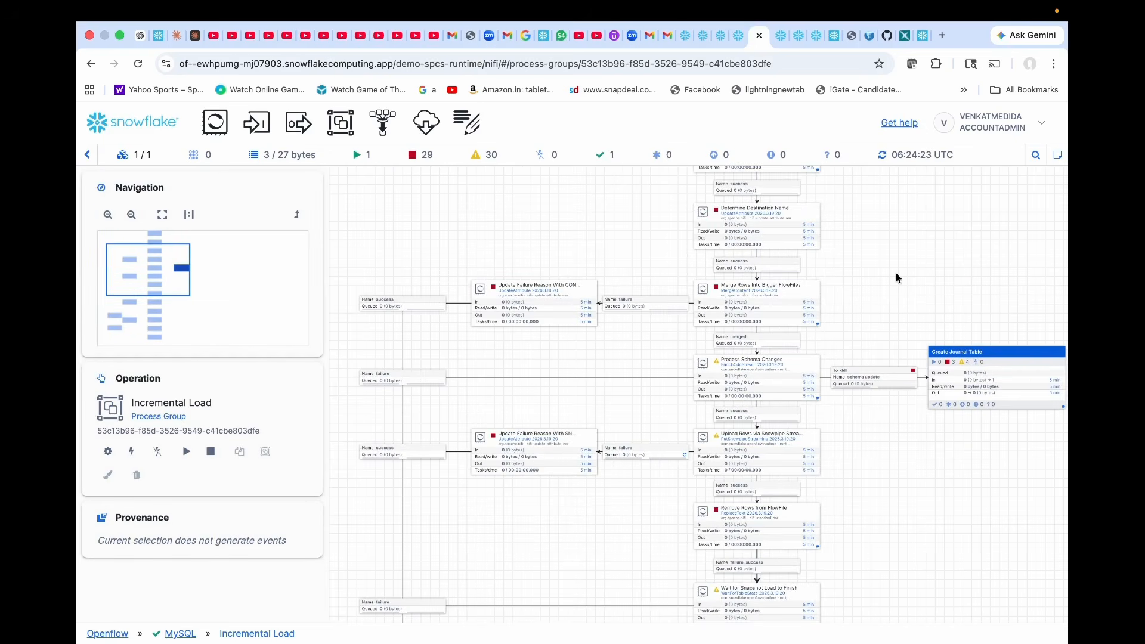
left_click_drag(894, 238, 899, 378)
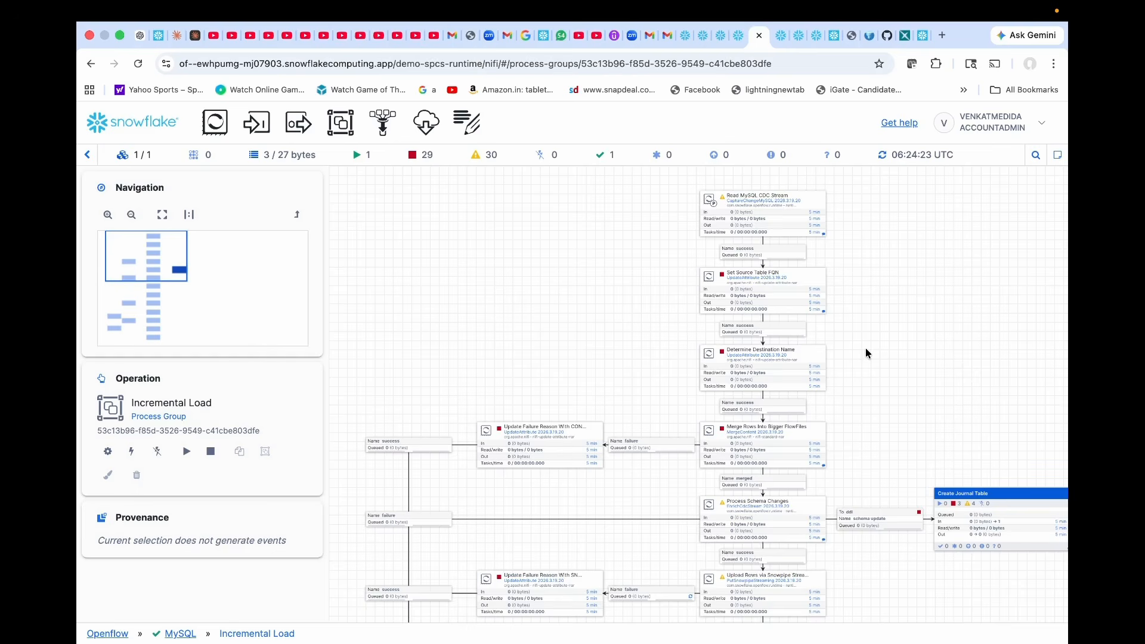
Leave the Incremental Load group and return through MySQL to the root Openflow canvas.
left_click(89, 156)
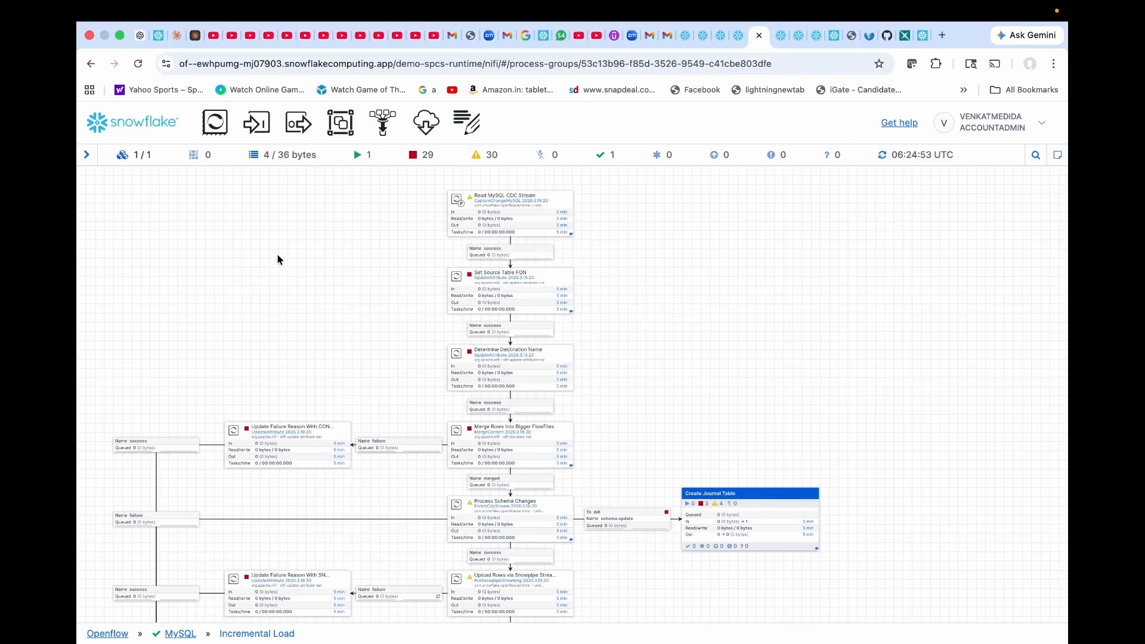
left_click(180, 633)
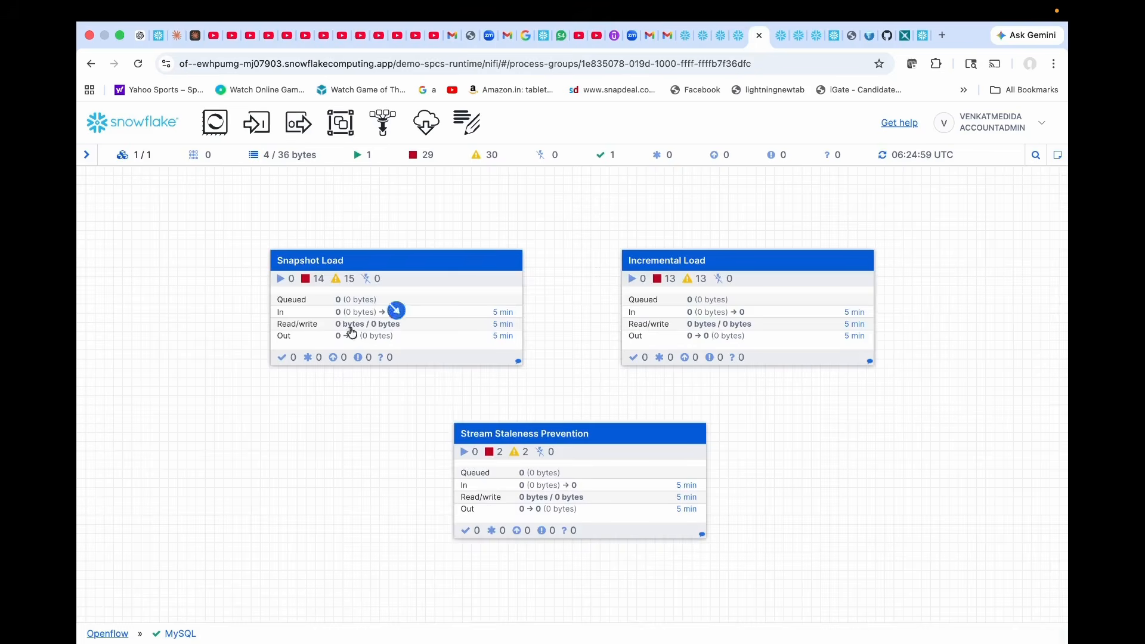
left_click(109, 634)
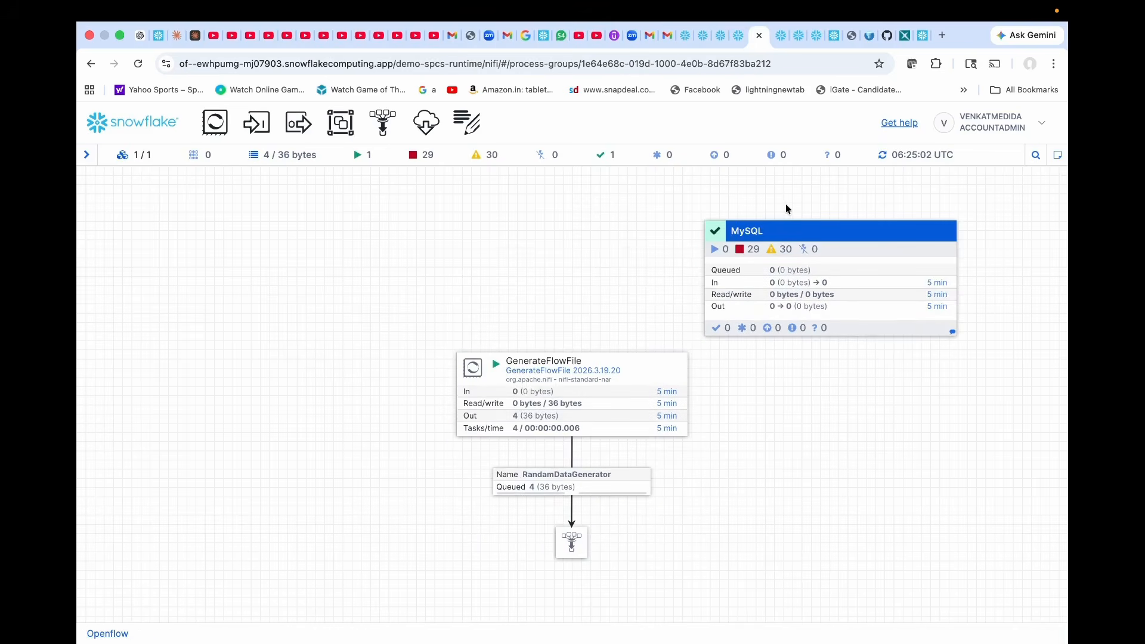
Move the MySQL process group directly above the GenerateFlowFile processor.
left_click_drag(831, 280, 620, 214)
left_click_drag(551, 222, 543, 217)
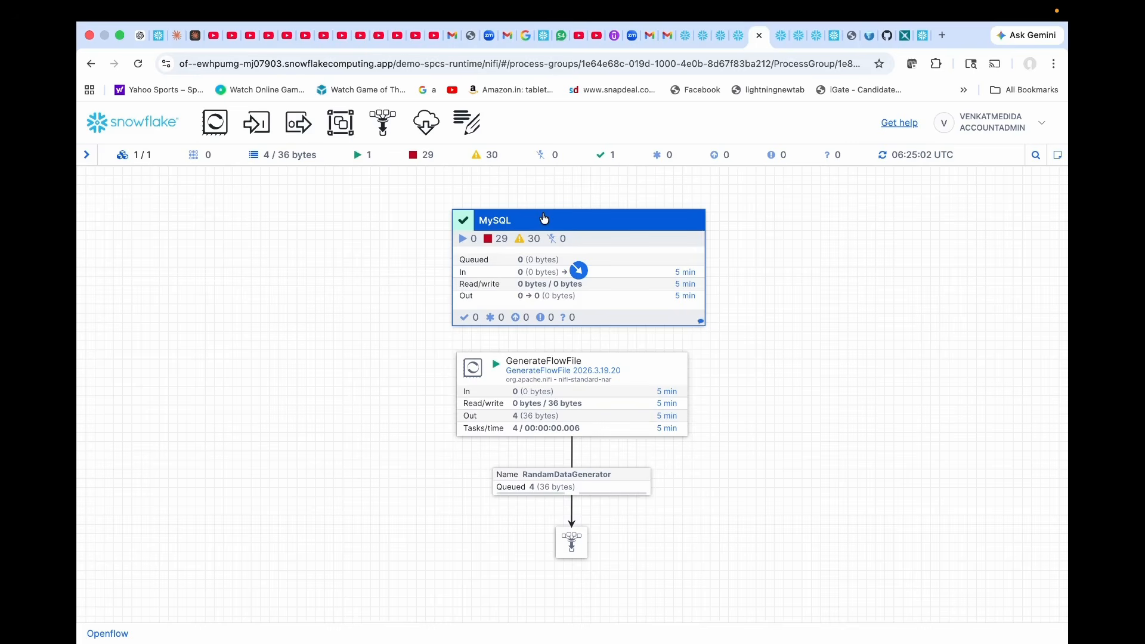
left_click(1045, 128)
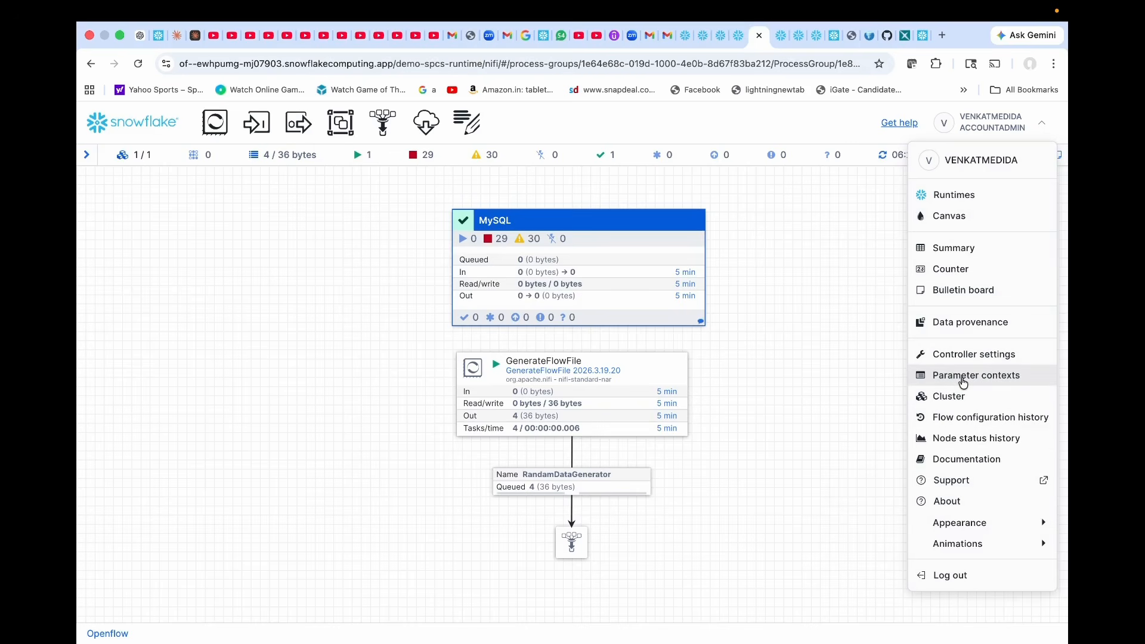
left_click(852, 372)
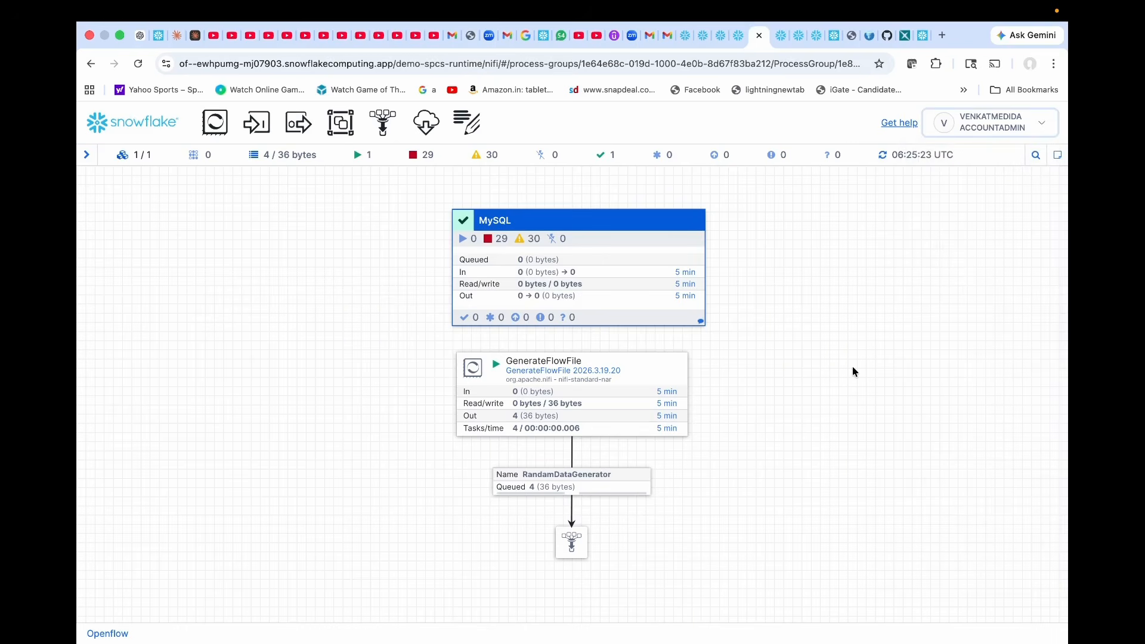